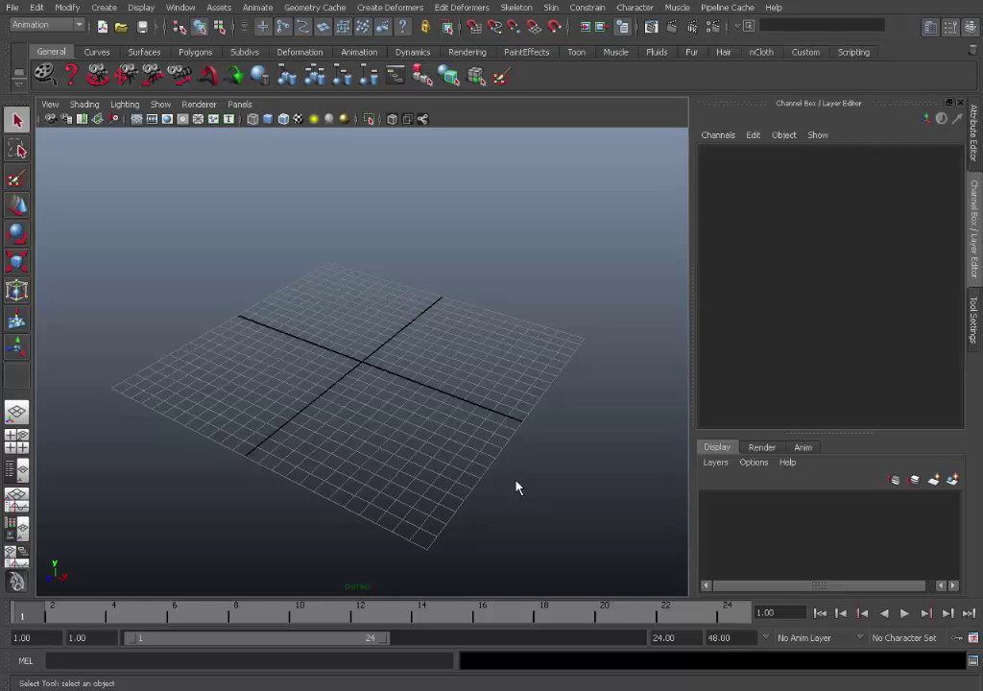
# Step: Create a polygon cube at the origin and display it smooth shaded
pyautogui.keyDown('alt'); pyautogui.moveTo(543, 468); pyautogui.dragTo(511, 406); pyautogui.keyUp('alt')
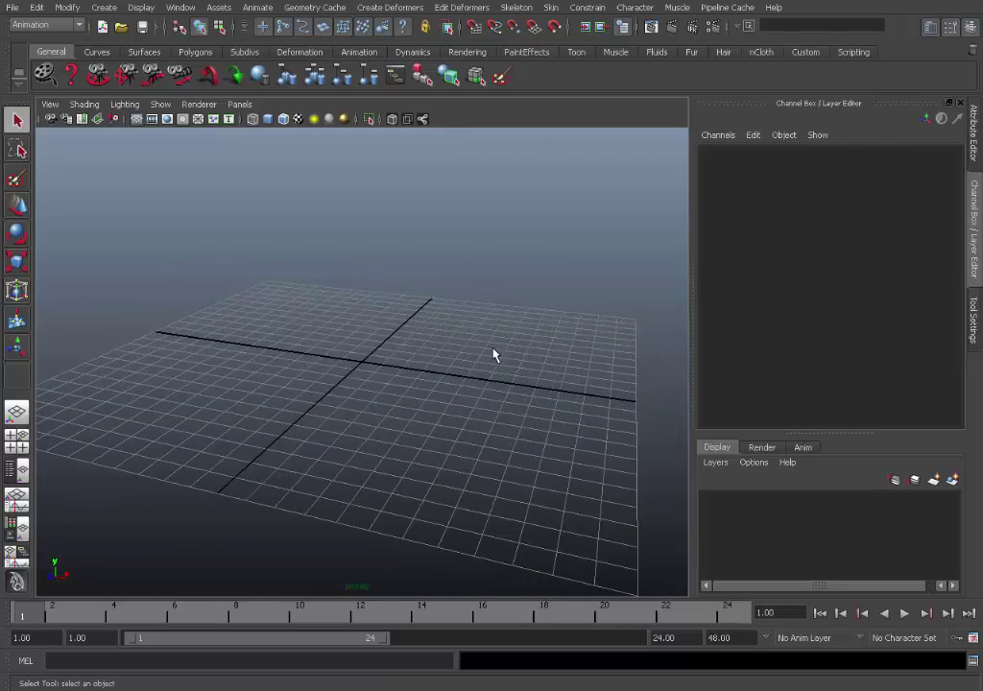
pyautogui.keyDown('alt'); pyautogui.moveTo(493, 355); pyautogui.dragTo(478, 409); pyautogui.keyUp('alt')
pyautogui.keyDown('alt'); pyautogui.moveTo(478, 410); pyautogui.dragTo(398, 386, button='middle'); pyautogui.keyUp('alt')
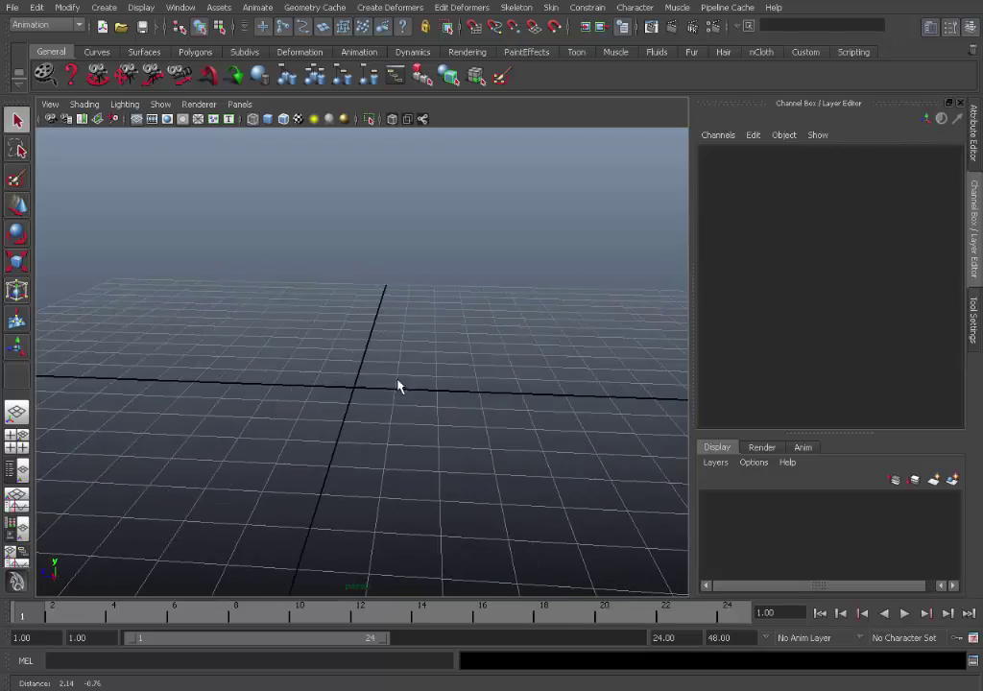
pyautogui.keyDown('alt'); pyautogui.moveTo(399, 385); pyautogui.dragTo(407, 385); pyautogui.keyUp('alt')
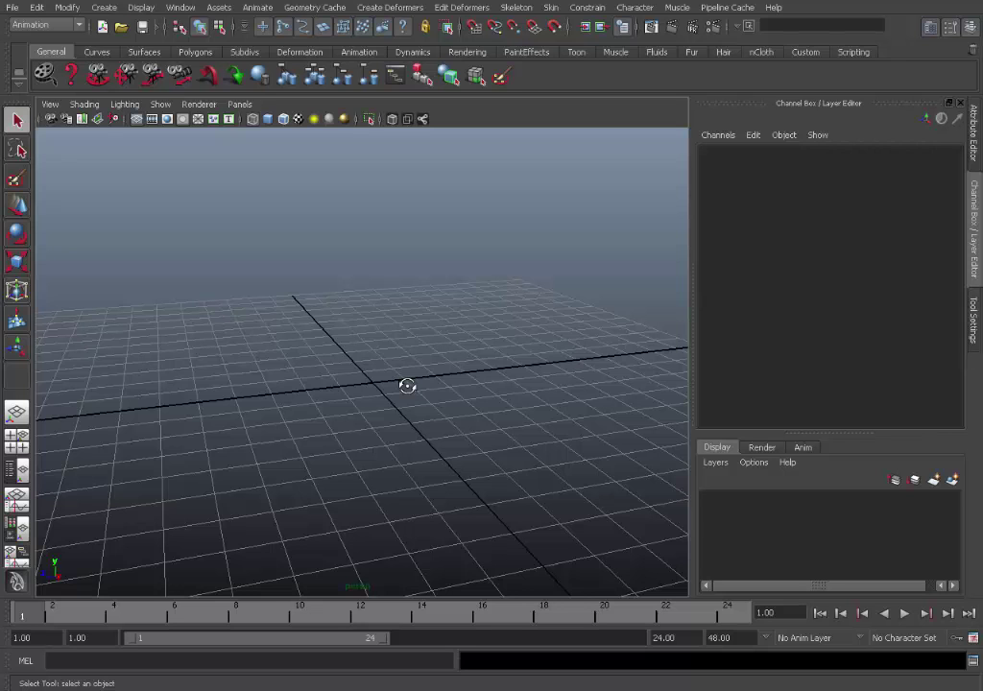
pyautogui.keyDown('alt'); pyautogui.moveTo(407, 385); pyautogui.dragTo(533, 392); pyautogui.keyUp('alt')
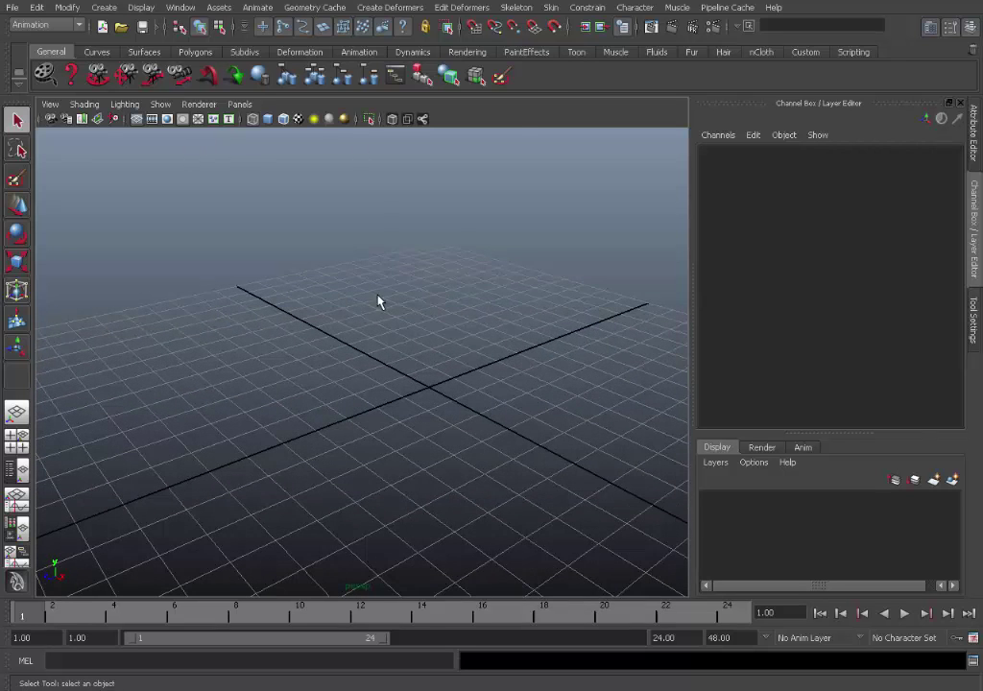
pyautogui.click(195, 52)
pyautogui.click(72, 75)
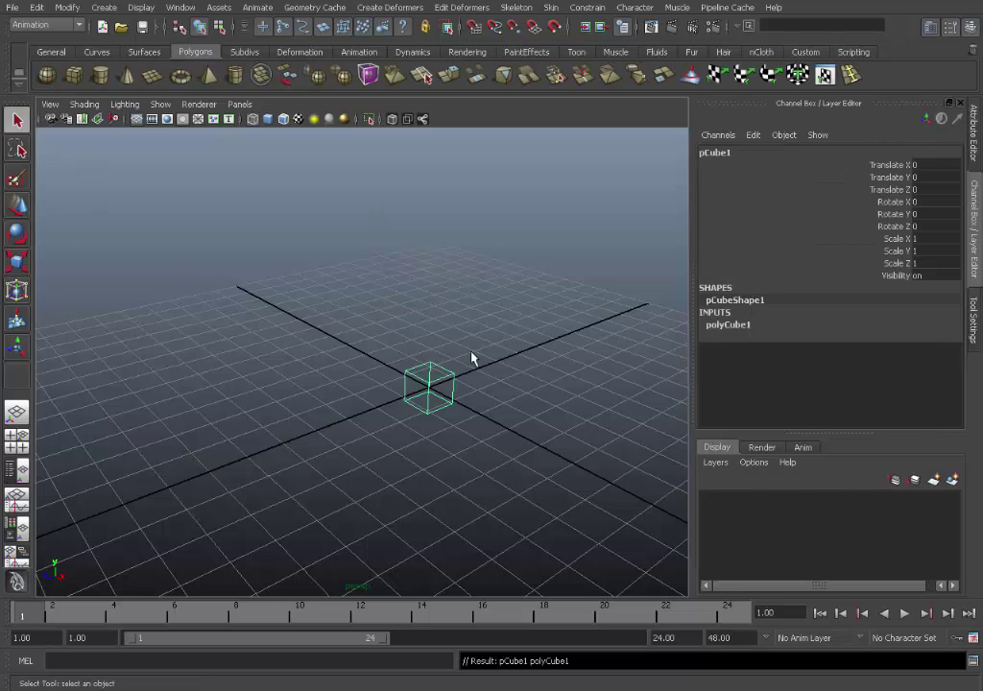
pyautogui.keyDown('alt'); pyautogui.moveTo(489, 352); pyautogui.dragTo(449, 345); pyautogui.keyUp('alt')
pyautogui.press('5')
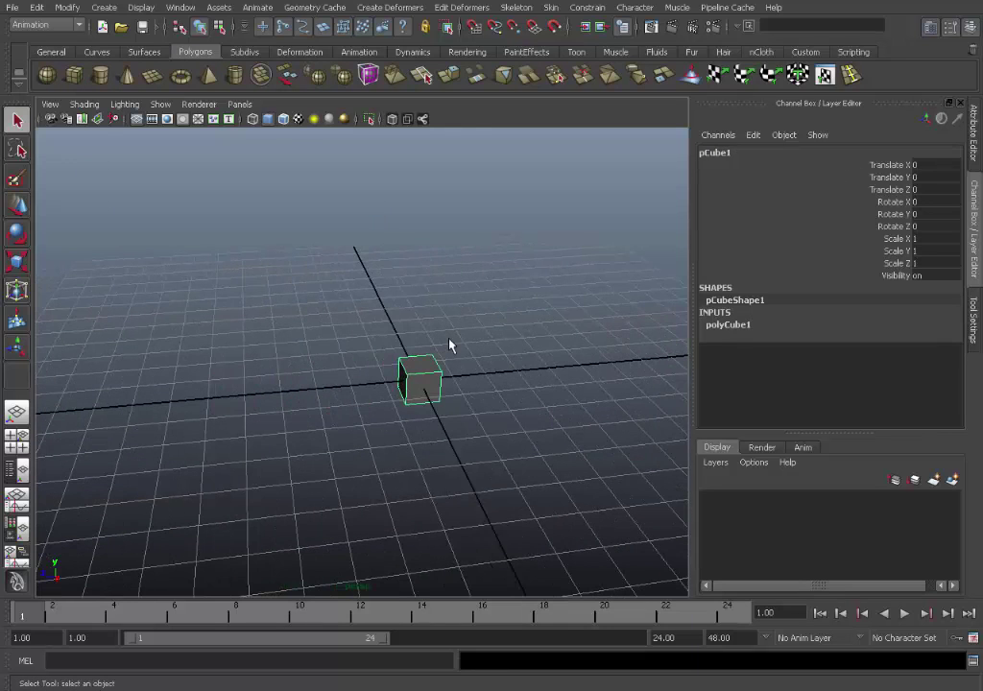
# Step: Duplicate the cube and move the copy 4 units along Z
pyautogui.hotkey('ctrl', 'd')
pyautogui.press('w')
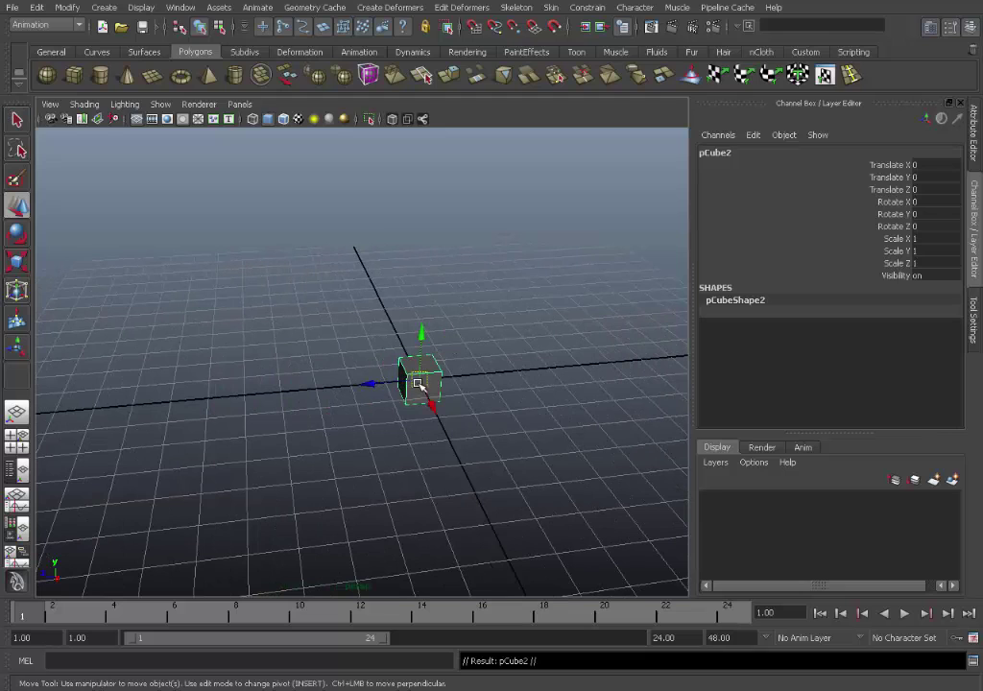
pyautogui.moveTo(373, 386); pyautogui.dragTo(279, 393)
pyautogui.click(414, 357)
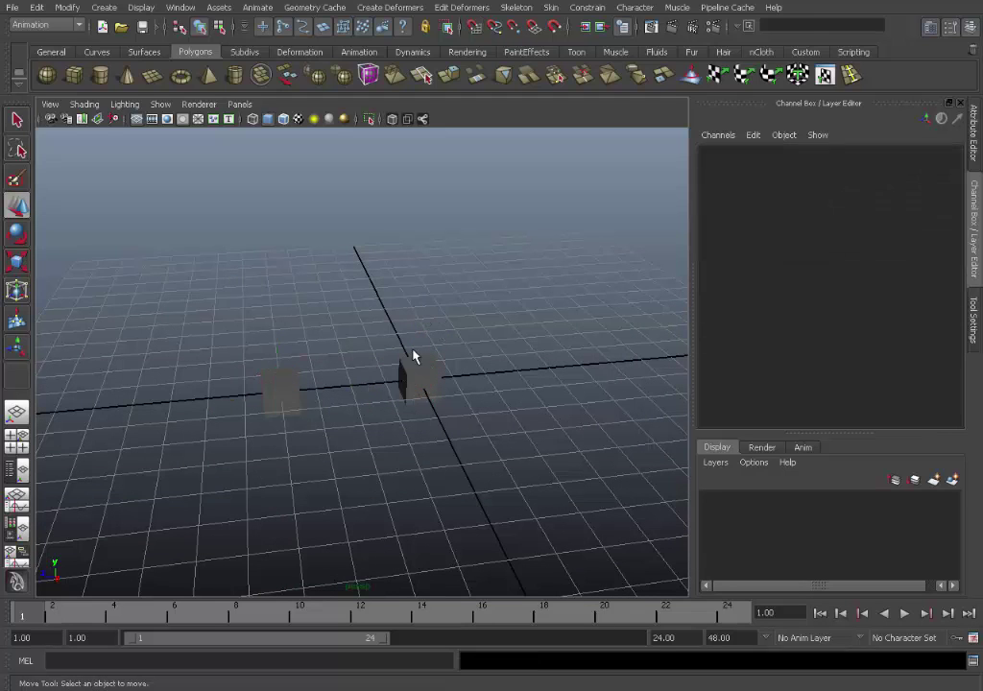
pyautogui.press('q')
pyautogui.keyDown('alt'); pyautogui.moveTo(406, 374); pyautogui.dragTo(463, 351); pyautogui.keyUp('alt')
# Step: Rename the origin cube 'parent' and the offset copy 'child'
pyautogui.click(468, 336)
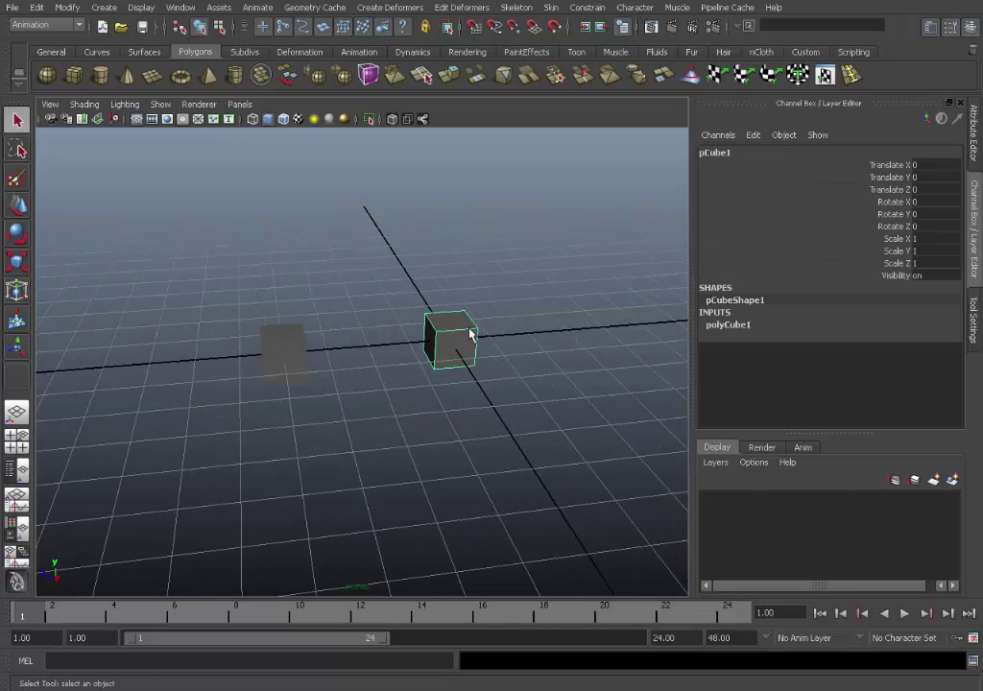
pyautogui.doubleClick(755, 154)
pyautogui.write('parent')
pyautogui.press('Return')
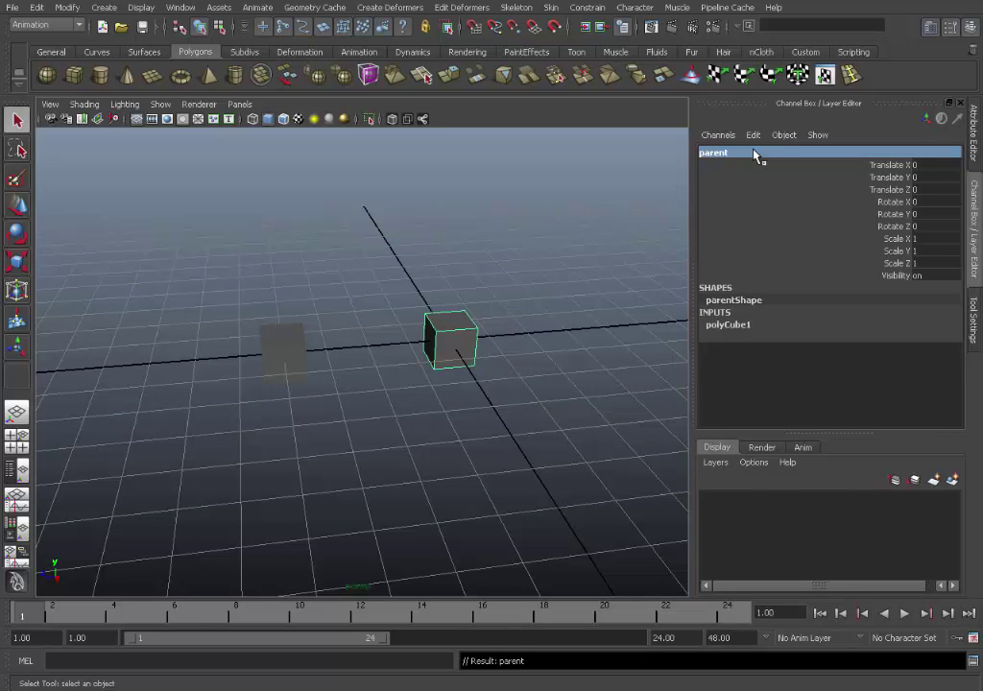
pyautogui.click(269, 363)
pyautogui.doubleClick(777, 154)
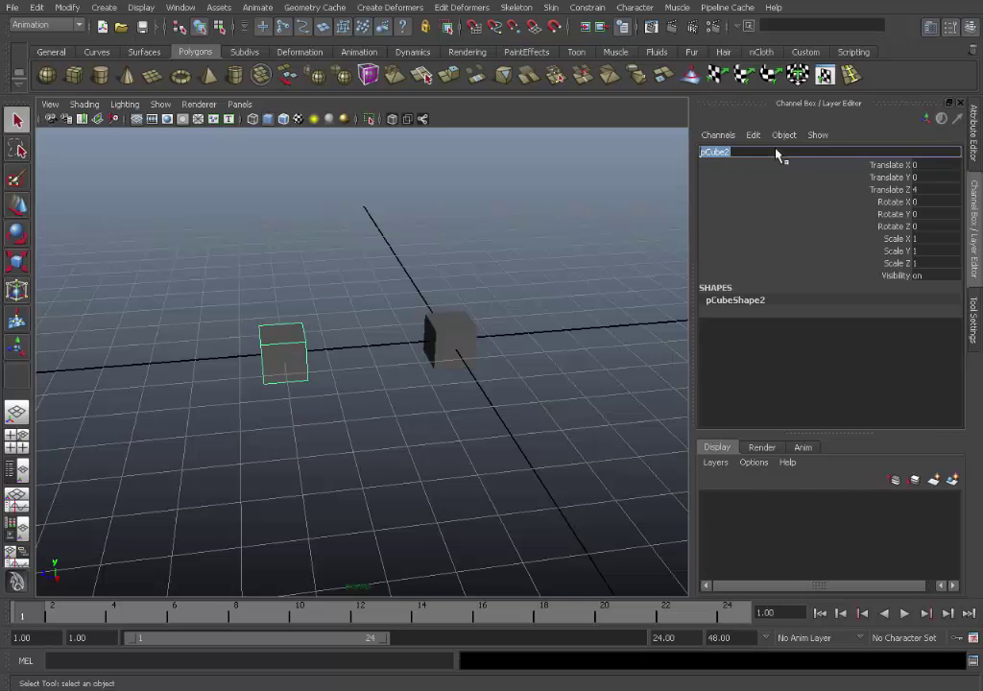
pyautogui.write('child')
pyautogui.press('Return')
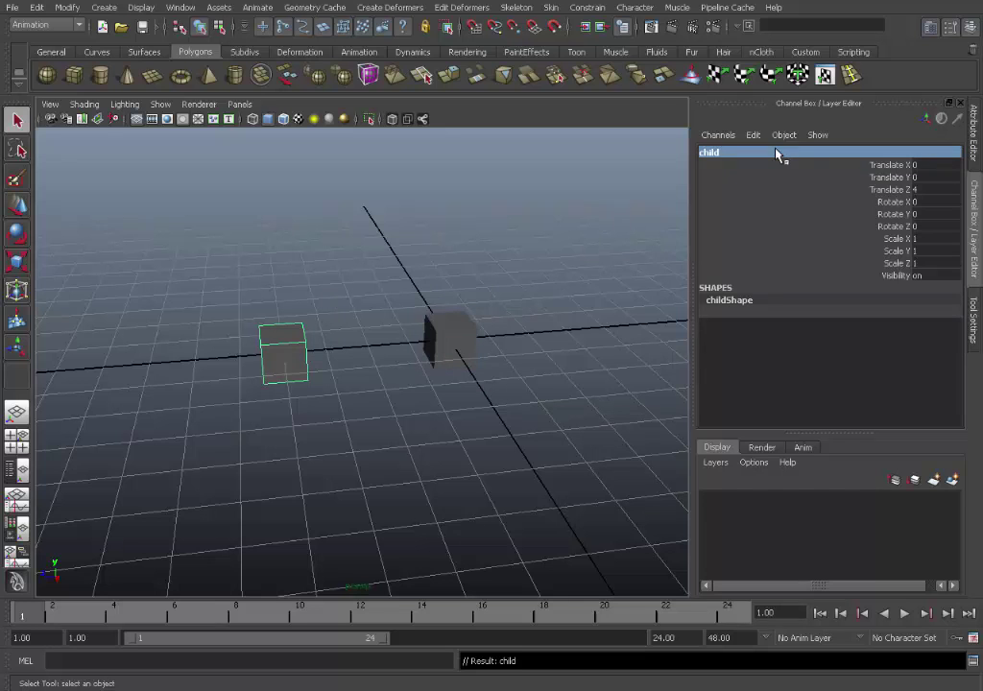
pyautogui.click(563, 250)
pyautogui.keyDown('alt'); pyautogui.moveTo(563, 251); pyautogui.dragTo(485, 338); pyautogui.keyUp('alt')
# Step: Select child, then parent, and parent the child cube under the parent cube
pyautogui.click(272, 373)
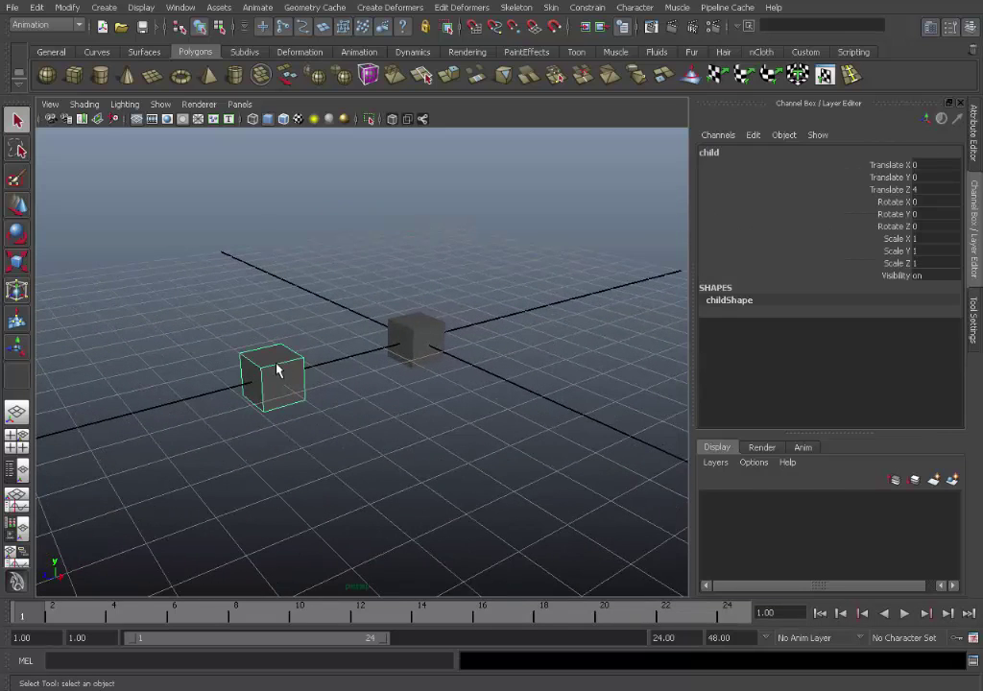
pyautogui.click(374, 350)
pyautogui.click(285, 368)
pyautogui.click(336, 367)
pyautogui.hotkey('ctrl', 'z')
pyautogui.click(423, 341)
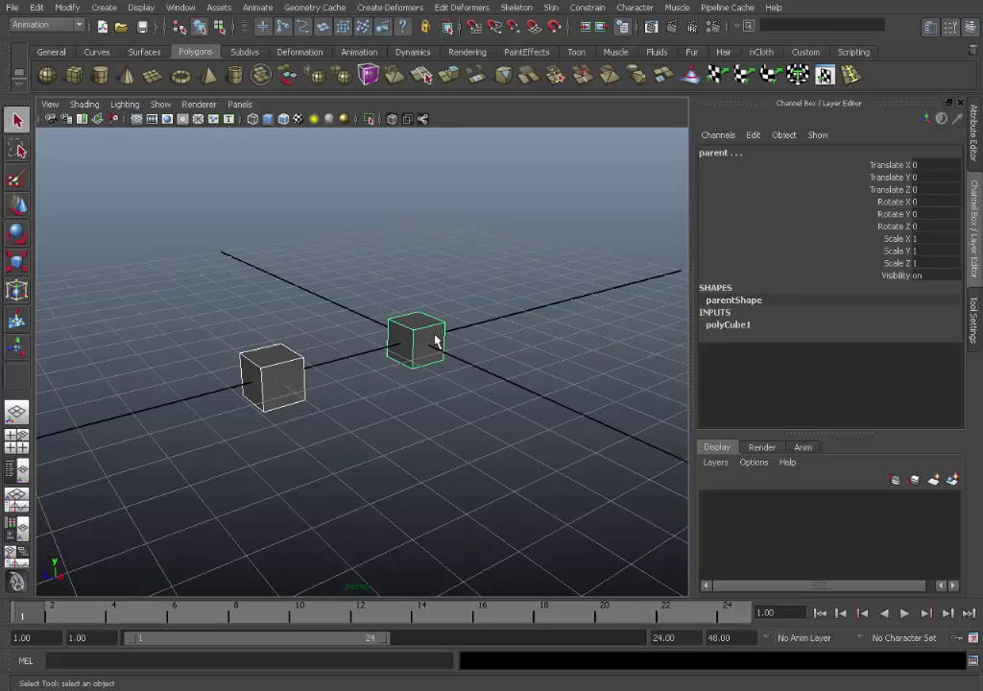
pyautogui.press('p')
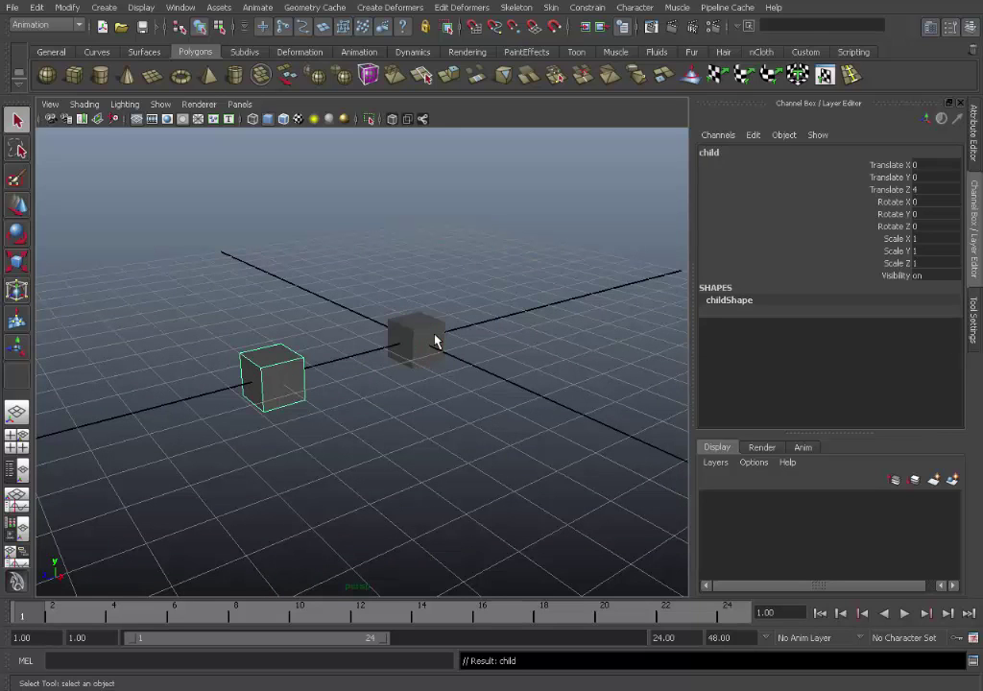
# Step: Spin the parent cube around Y to check that the child follows
pyautogui.click(435, 341)
pyautogui.moveTo(430, 336)
pyautogui.keyDown('alt'); pyautogui.mouseDown(button='right')
pyautogui.moveTo(401, 291)
pyautogui.moveTo(394, 302)
pyautogui.moveTo(427, 346)
pyautogui.mouseUp(button='right'); pyautogui.keyUp('alt')
pyautogui.keyDown('alt'); pyautogui.moveTo(427, 345); pyautogui.dragTo(454, 362); pyautogui.keyUp('alt')
pyautogui.keyDown('alt'); pyautogui.moveTo(454, 362); pyautogui.dragTo(334, 391, button='right'); pyautogui.keyUp('alt')
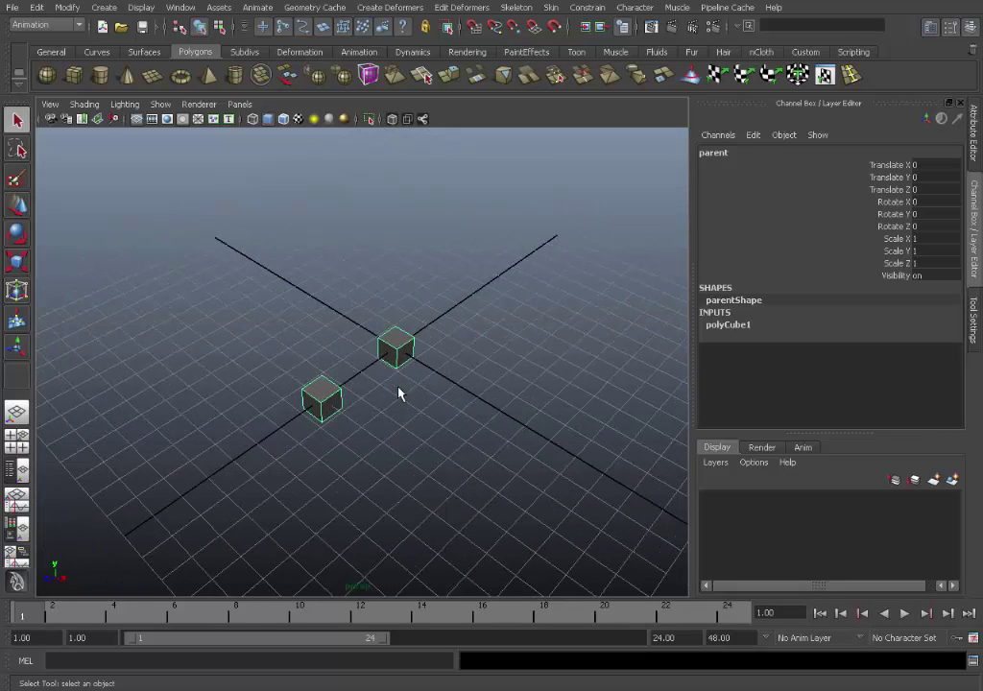
pyautogui.press('e')
pyautogui.moveTo(394, 397); pyautogui.dragTo(463, 444)
# Step: Set the parent cube's Rotate Y back to 0
pyautogui.doubleClick(931, 214)
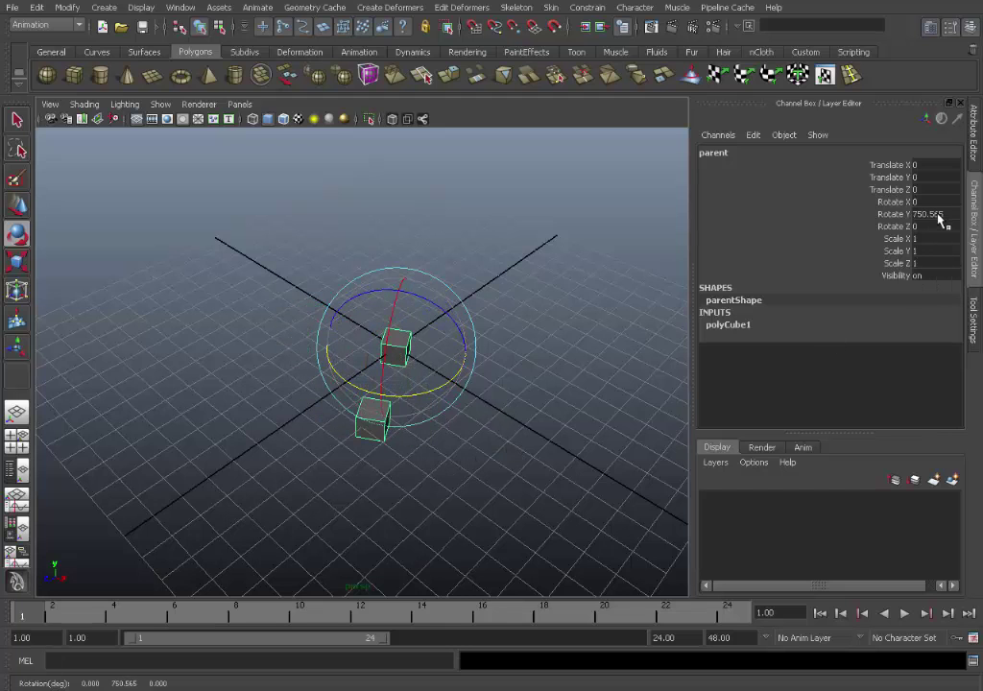
pyautogui.write('0')
pyautogui.press('Return')
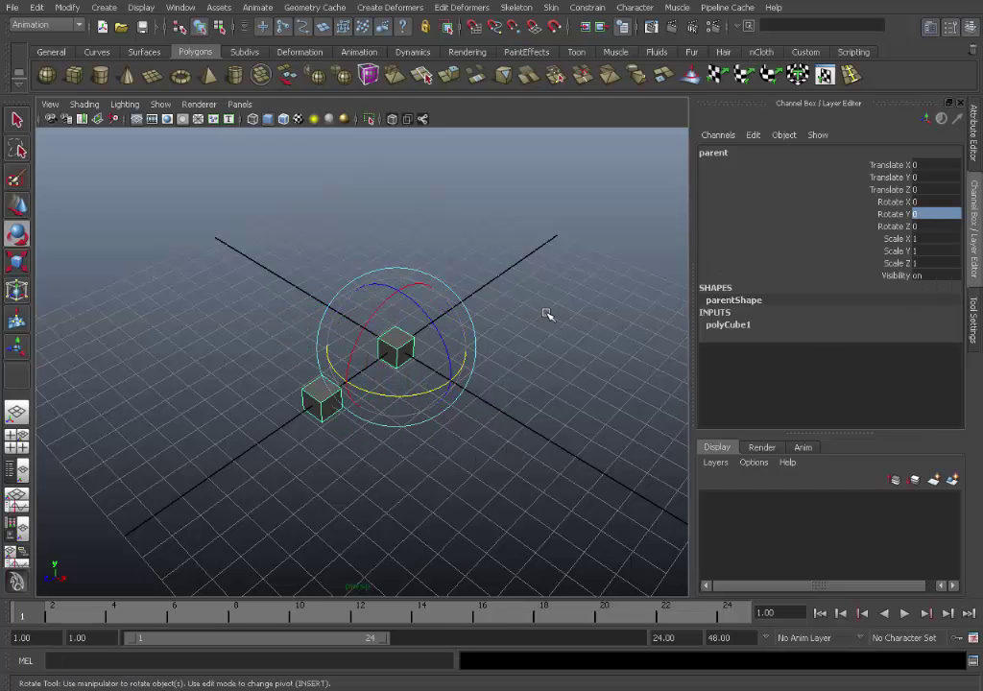
pyautogui.keyDown('alt'); pyautogui.moveTo(546, 313); pyautogui.dragTo(376, 240); pyautogui.keyUp('alt')
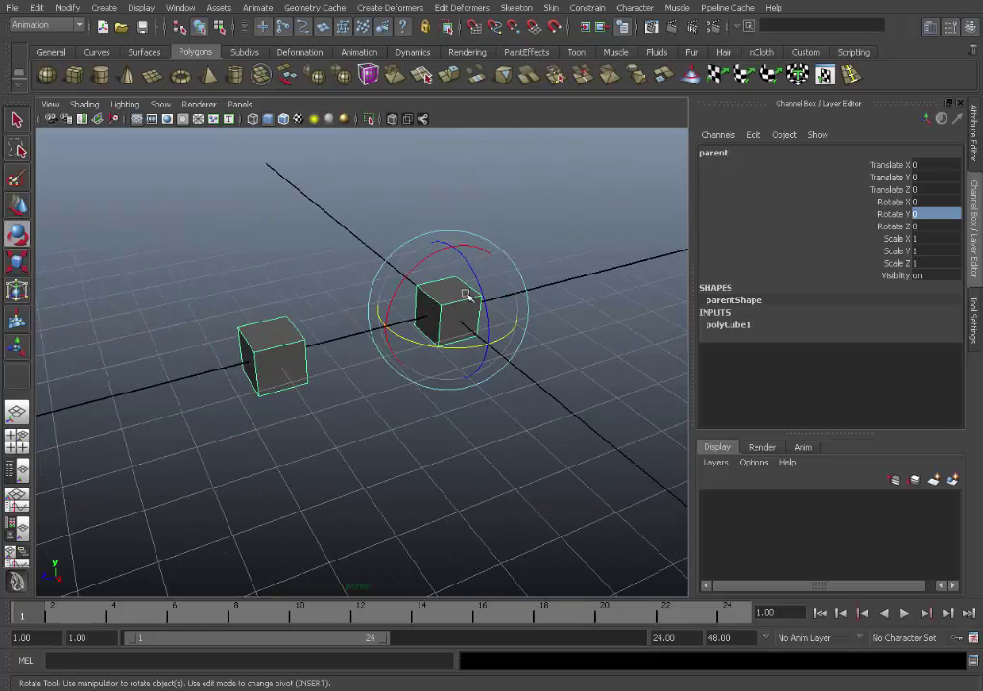
pyautogui.press('q')
pyautogui.click(296, 378)
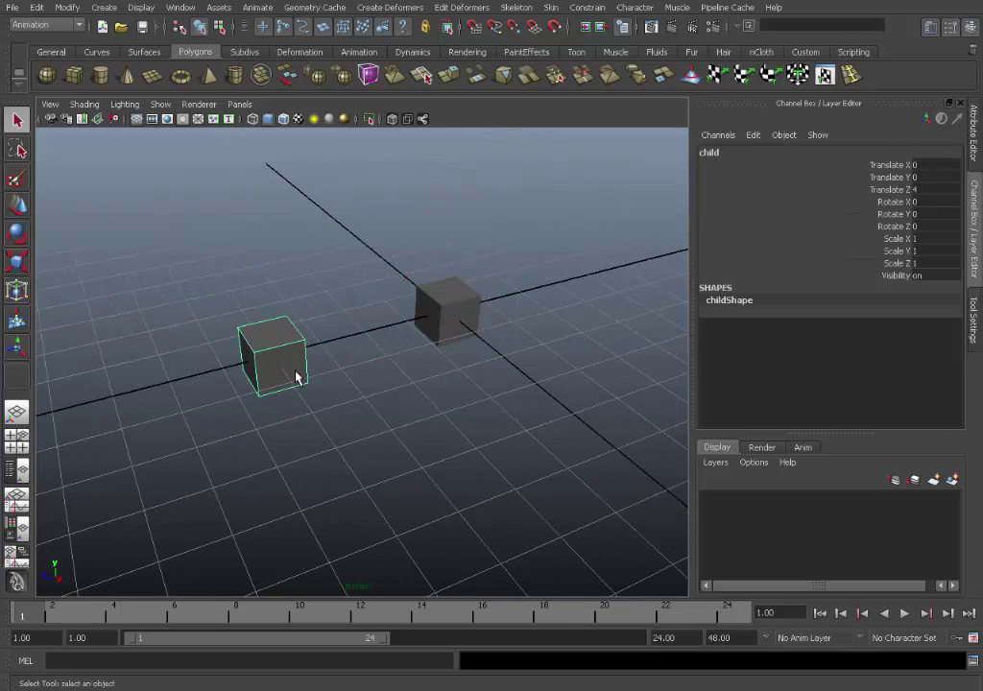
# Step: Select child, then parent, and parent the child cube under the parent again
pyautogui.click(454, 298)
pyautogui.keyDown('alt'); pyautogui.moveTo(454, 298); pyautogui.dragTo(476, 259); pyautogui.keyUp('alt')
pyautogui.click(477, 259)
pyautogui.click(429, 318)
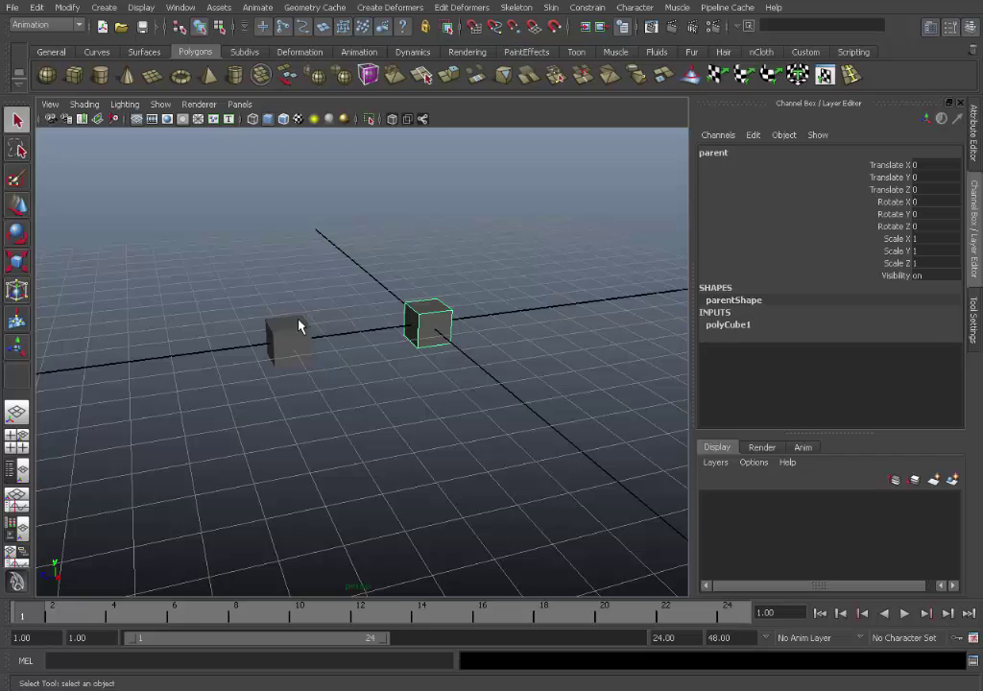
pyautogui.click(368, 309)
pyautogui.keyDown('alt'); pyautogui.moveTo(369, 309); pyautogui.dragTo(347, 362); pyautogui.keyUp('alt')
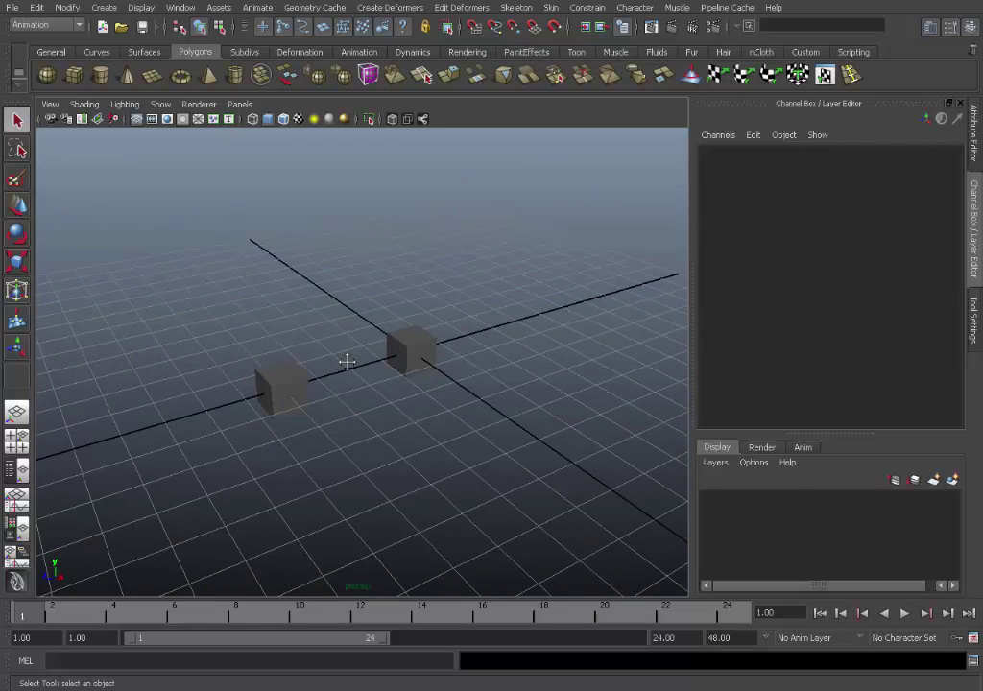
pyautogui.click(310, 384)
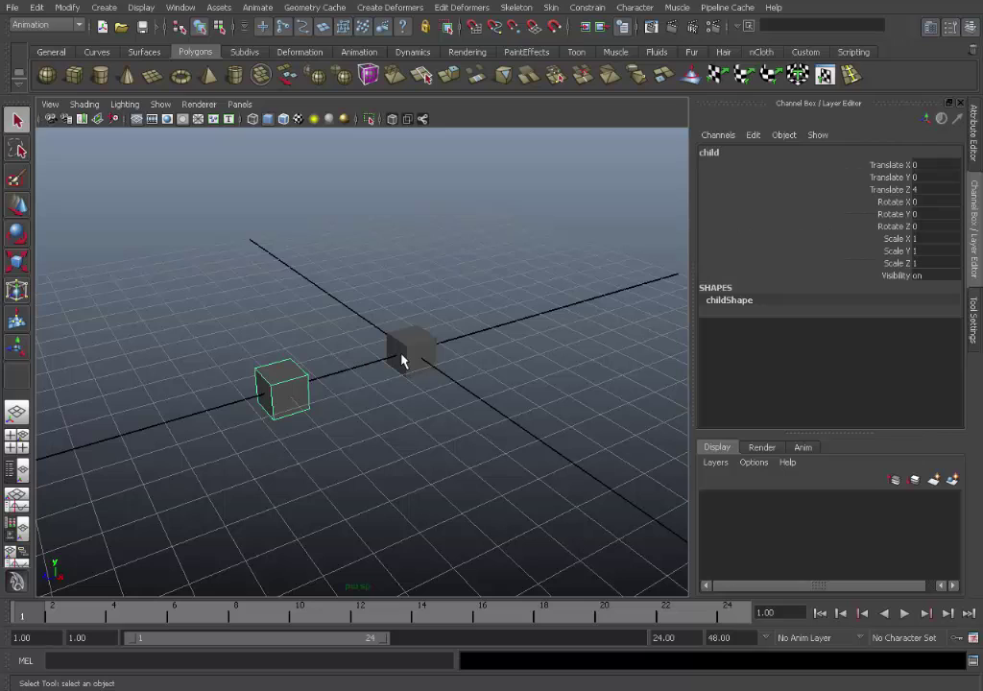
pyautogui.keyDown('shift'); pyautogui.click(407, 356); pyautogui.keyUp('shift')
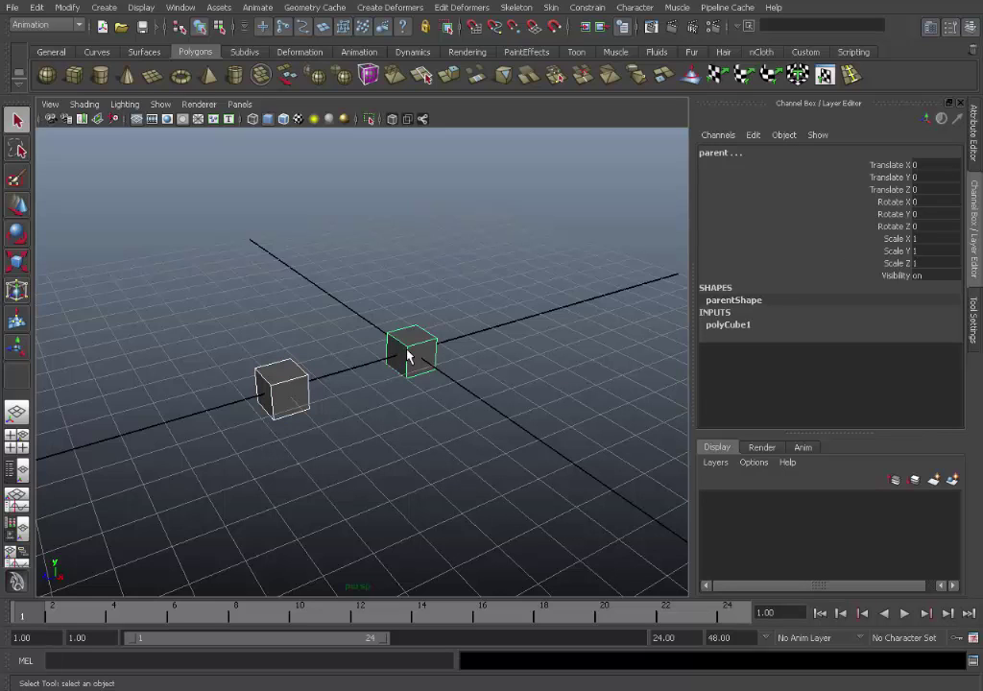
pyautogui.click(372, 375)
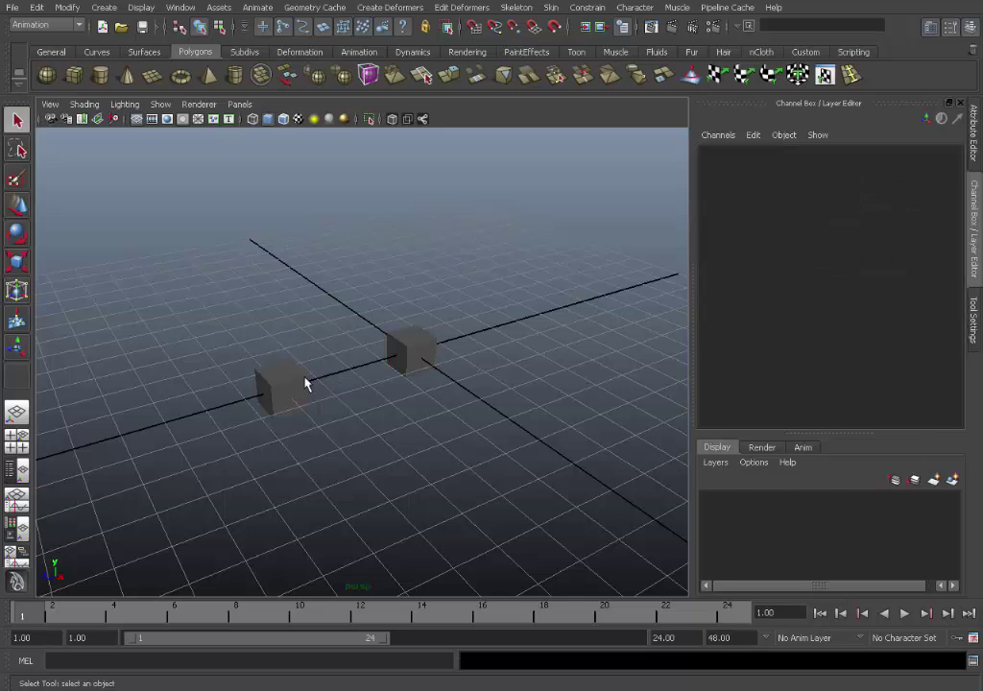
pyautogui.click(299, 386)
pyautogui.keyDown('shift'); pyautogui.click(399, 361); pyautogui.keyUp('shift')
pyautogui.press('p')
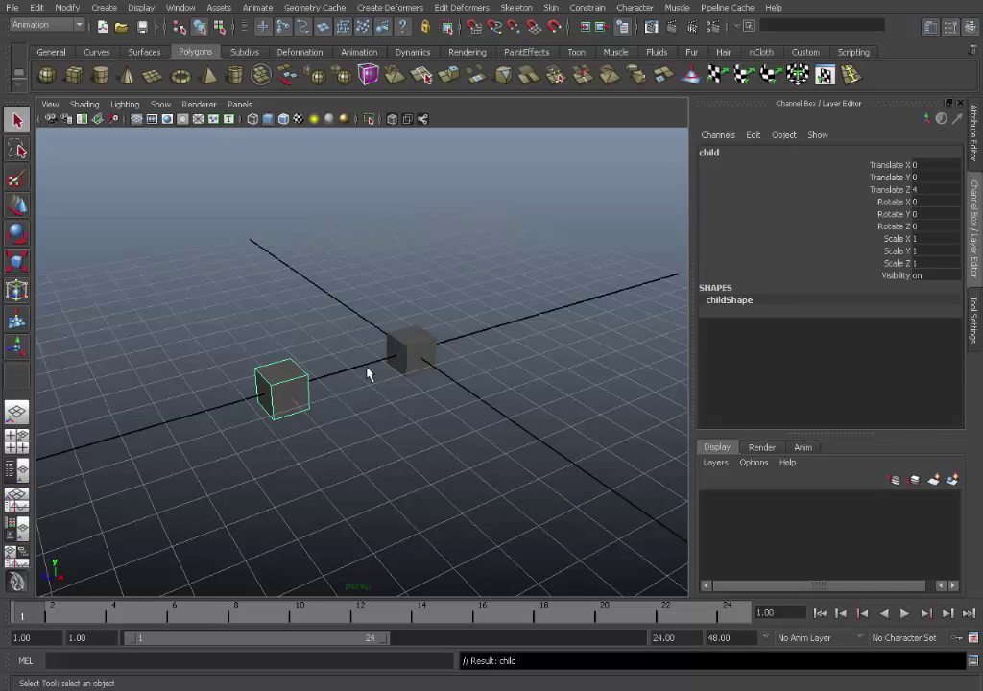
# Step: Select the parent cube first, then add the child cube to the selection
pyautogui.click(416, 355)
pyautogui.click(403, 293)
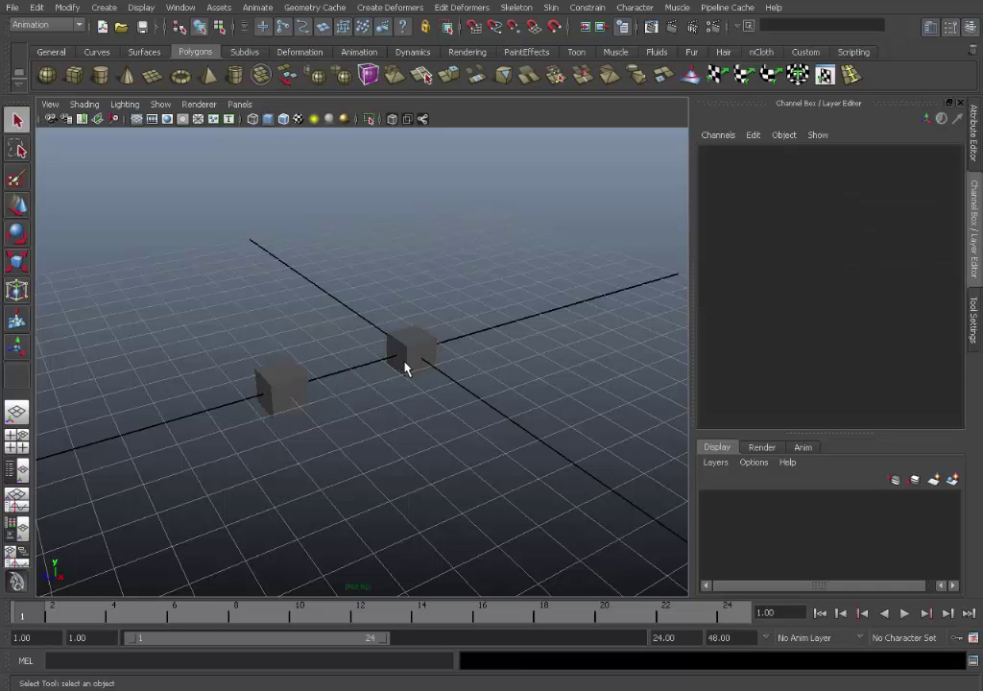
pyautogui.click(406, 366)
pyautogui.click(321, 380)
pyautogui.click(298, 379)
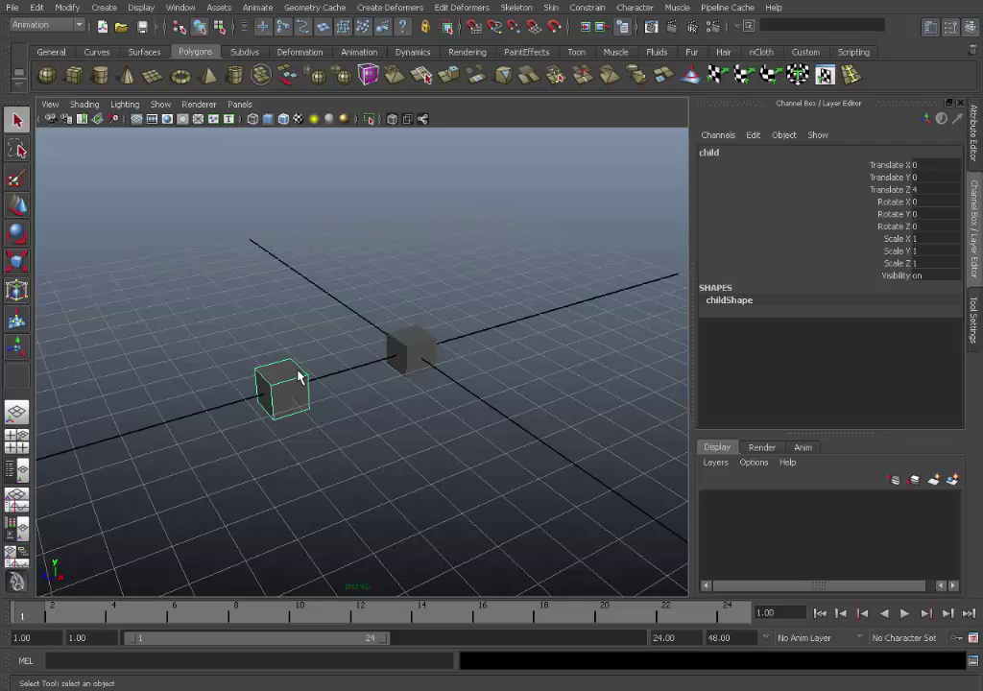
pyautogui.click(416, 353)
pyautogui.click(389, 355)
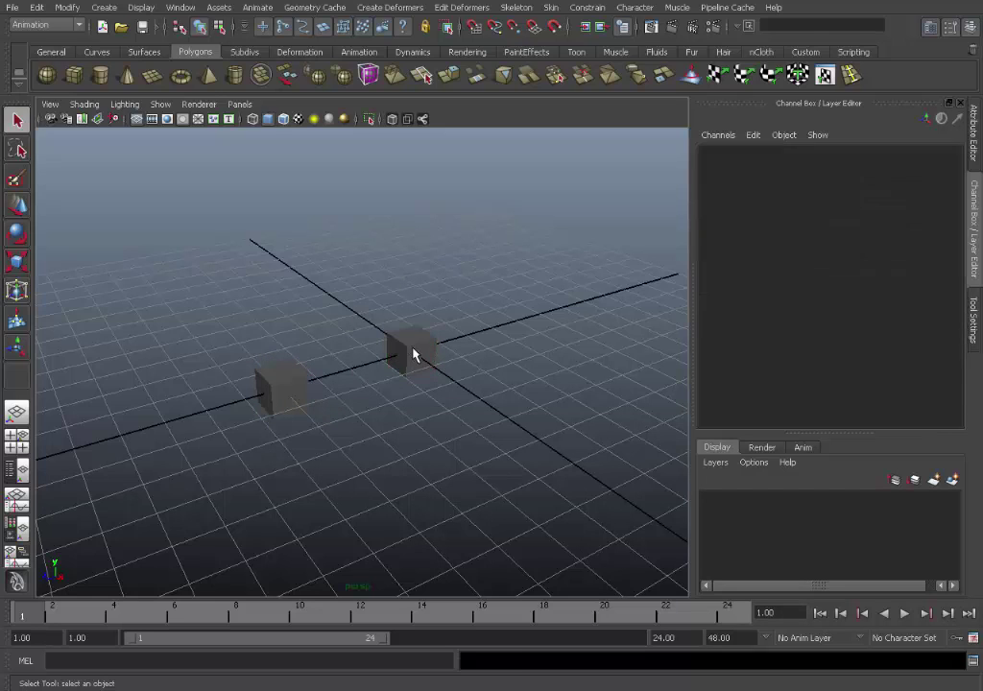
pyautogui.click(413, 353)
pyautogui.click(308, 379)
pyautogui.click(430, 358)
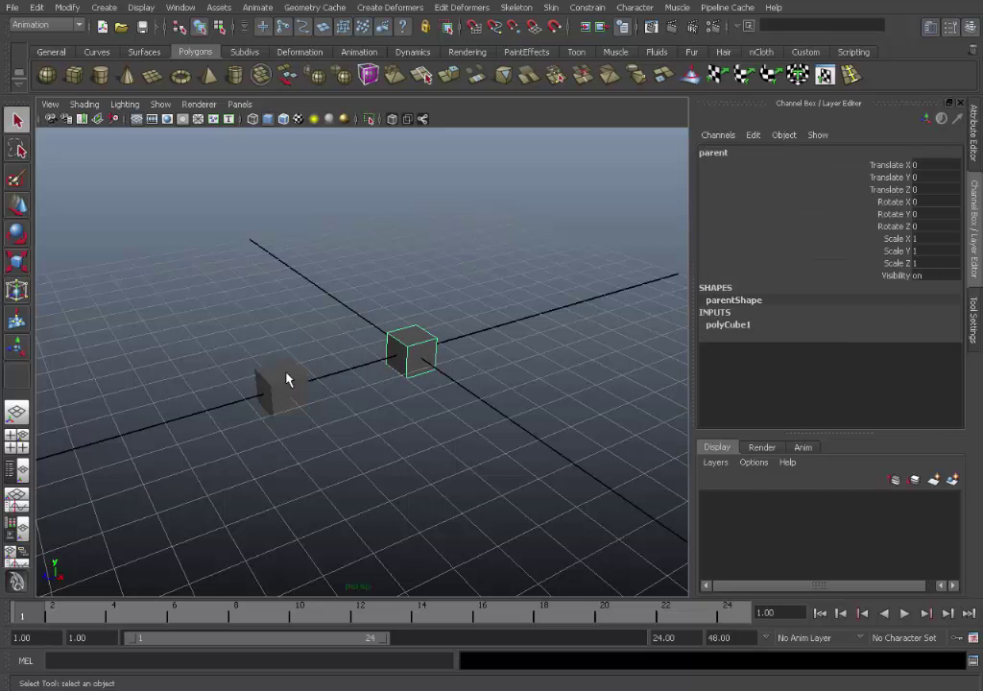
pyautogui.keyDown('shift'); pyautogui.click(286, 379); pyautogui.keyUp('shift')
pyautogui.click(587, 7)
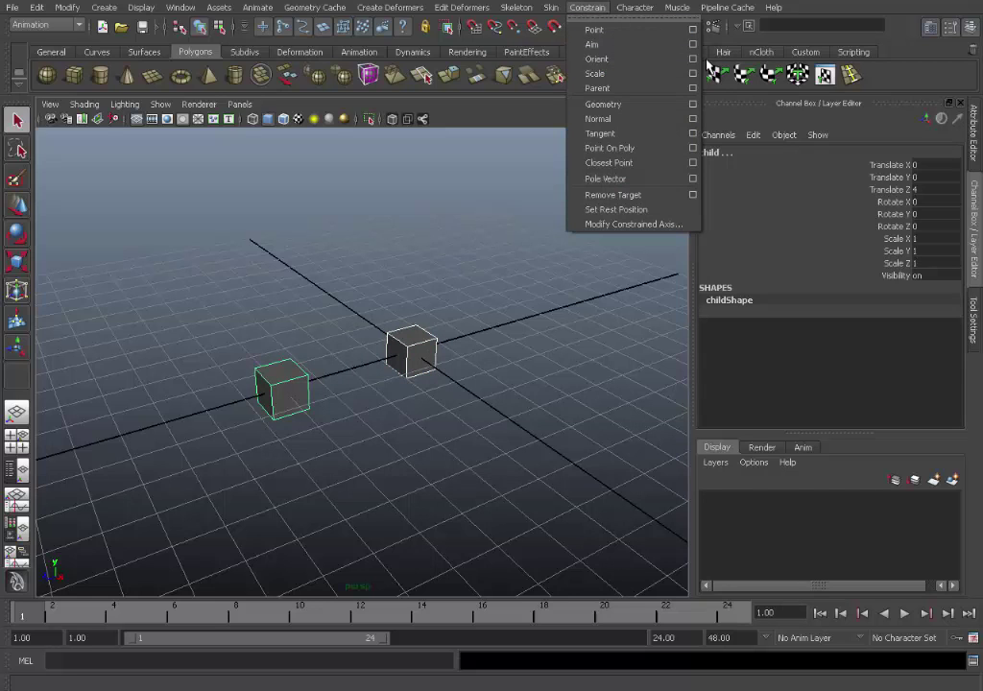
pyautogui.click(692, 89)
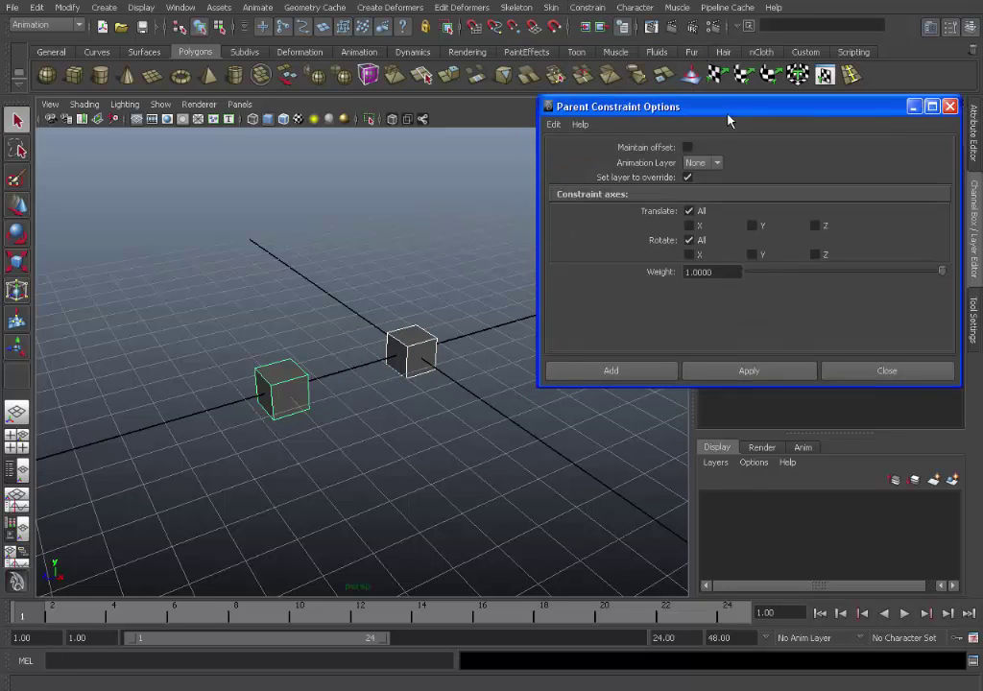
pyautogui.moveTo(722, 110); pyautogui.dragTo(694, 95)
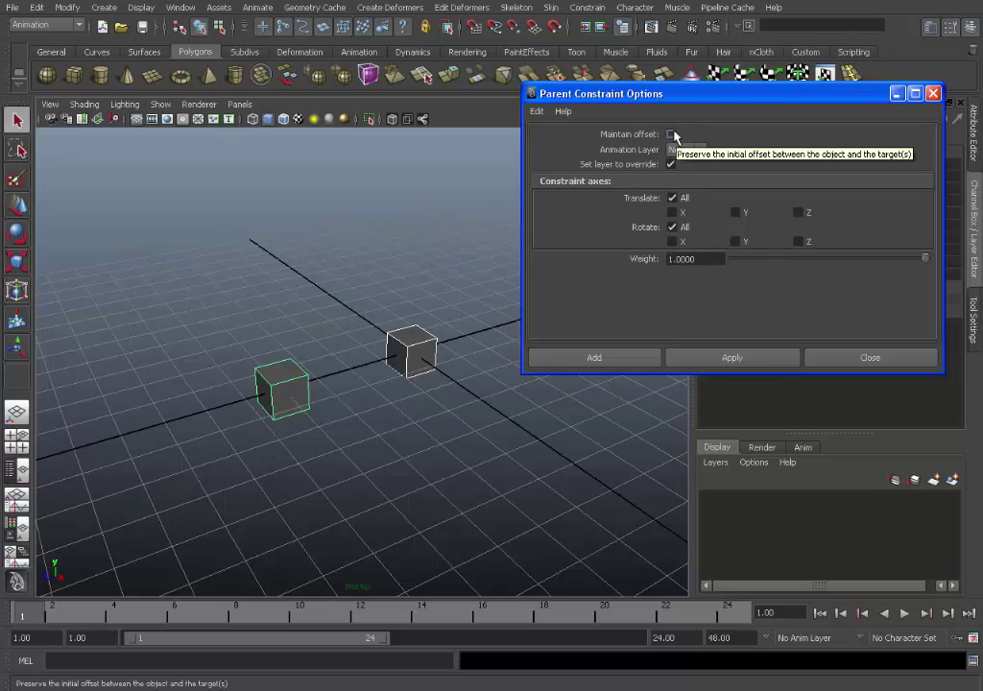
pyautogui.moveTo(691, 99); pyautogui.dragTo(707, 92)
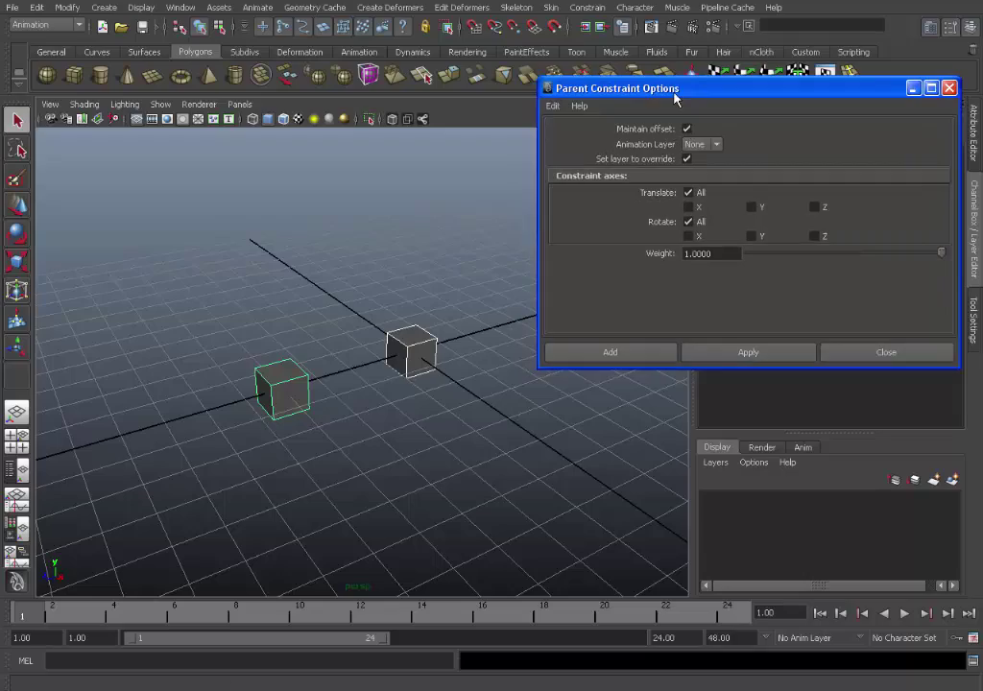
pyautogui.moveTo(676, 92); pyautogui.dragTo(728, 89)
pyautogui.keyDown('alt'); pyautogui.moveTo(504, 309); pyautogui.dragTo(402, 286); pyautogui.keyUp('alt')
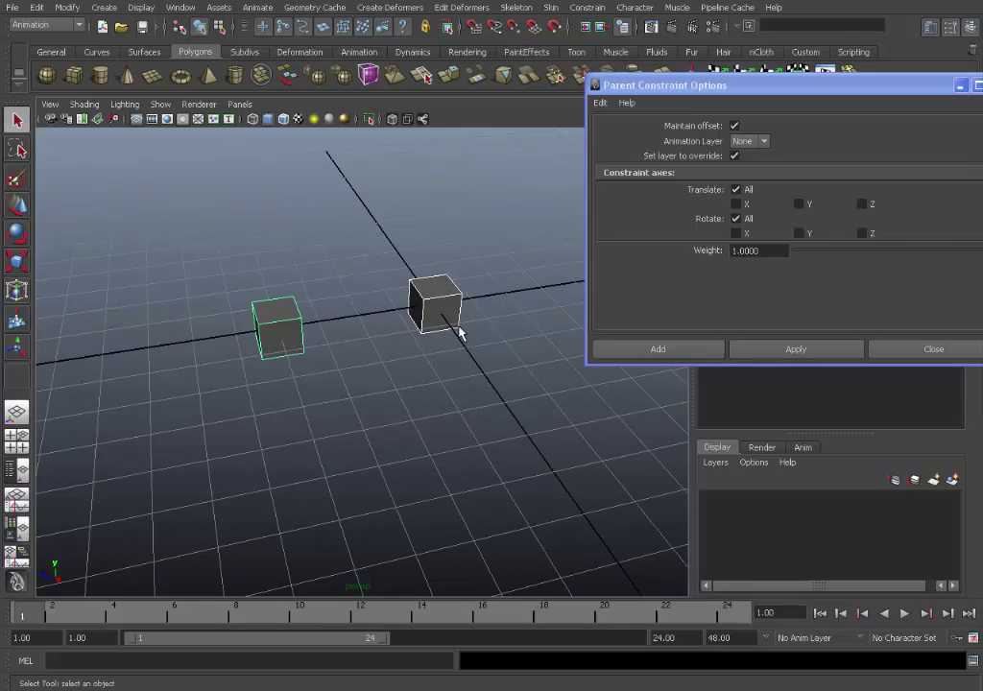
pyautogui.keyDown('alt'); pyautogui.moveTo(459, 333); pyautogui.dragTo(461, 278); pyautogui.keyUp('alt')
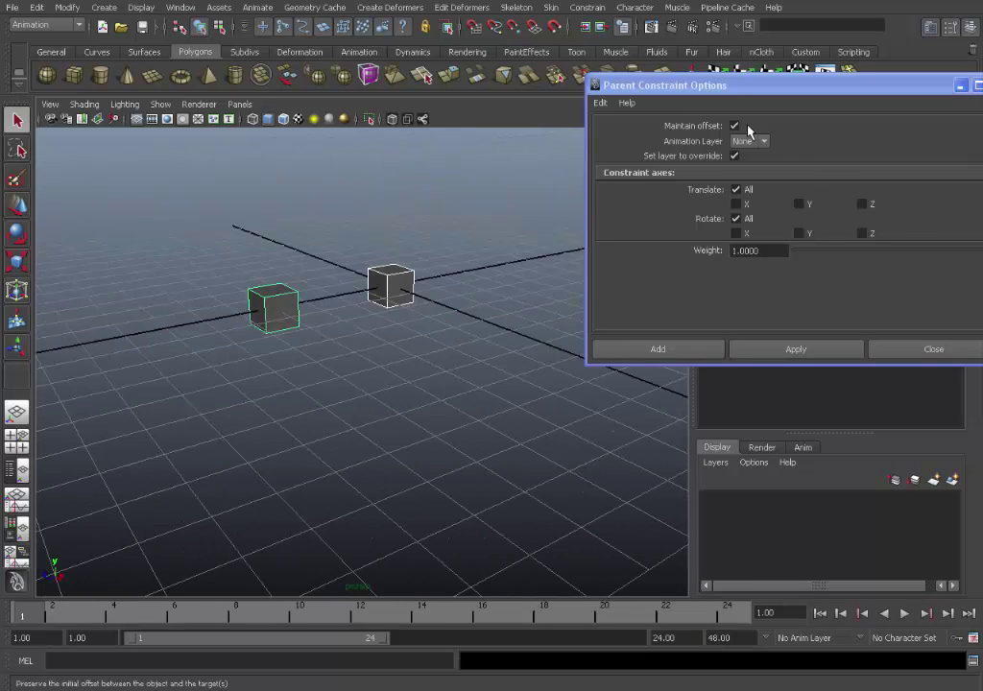
pyautogui.click(735, 125)
pyautogui.click(672, 352)
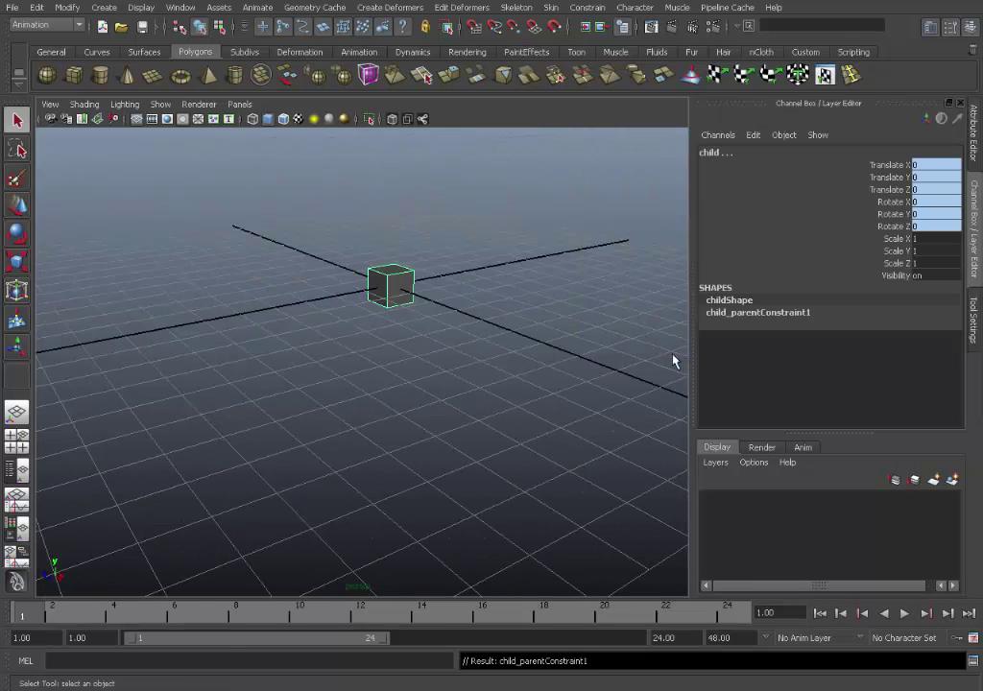
pyautogui.keyDown('alt'); pyautogui.moveTo(570, 388); pyautogui.dragTo(436, 276); pyautogui.keyUp('alt')
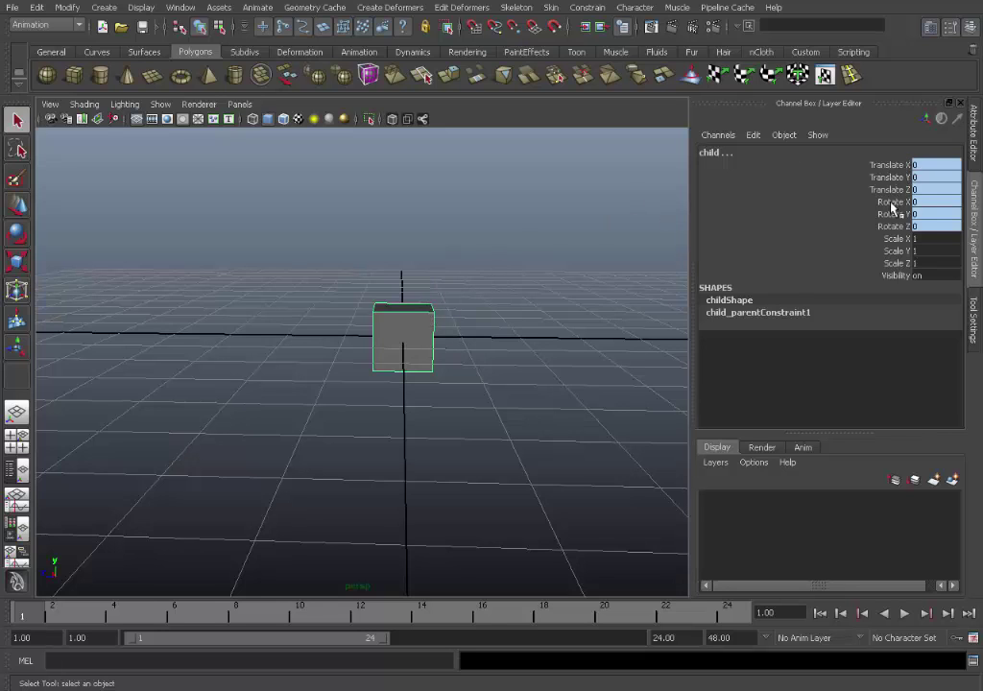
pyautogui.keyDown('alt'); pyautogui.moveTo(561, 317); pyautogui.dragTo(539, 243); pyautogui.keyUp('alt')
pyautogui.hotkey('ctrl', 'z')
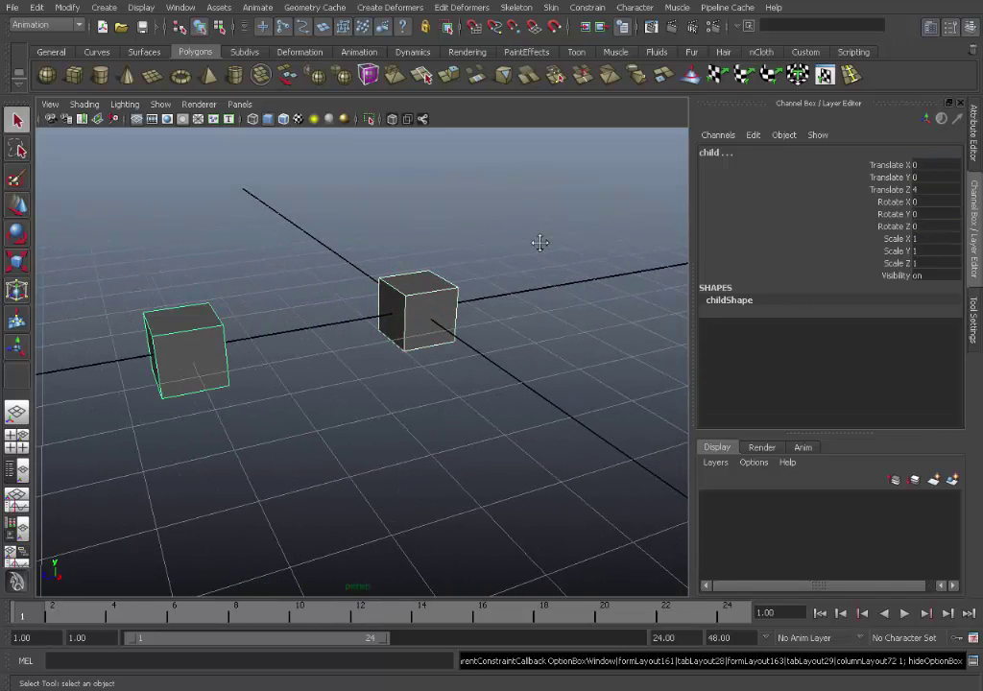
# Step: Parent-constrain the child to the parent cube with Maintain offset turned on
pyautogui.click(373, 331)
pyautogui.click(398, 317)
pyautogui.keyDown('shift'); pyautogui.click(198, 358); pyautogui.keyUp('shift')
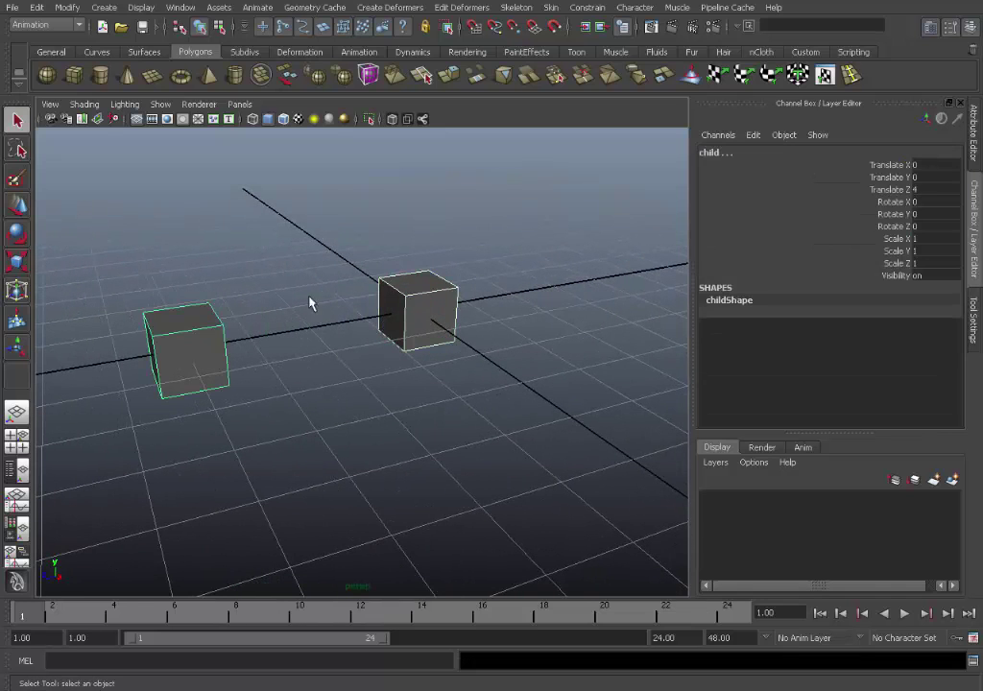
pyautogui.click(588, 7)
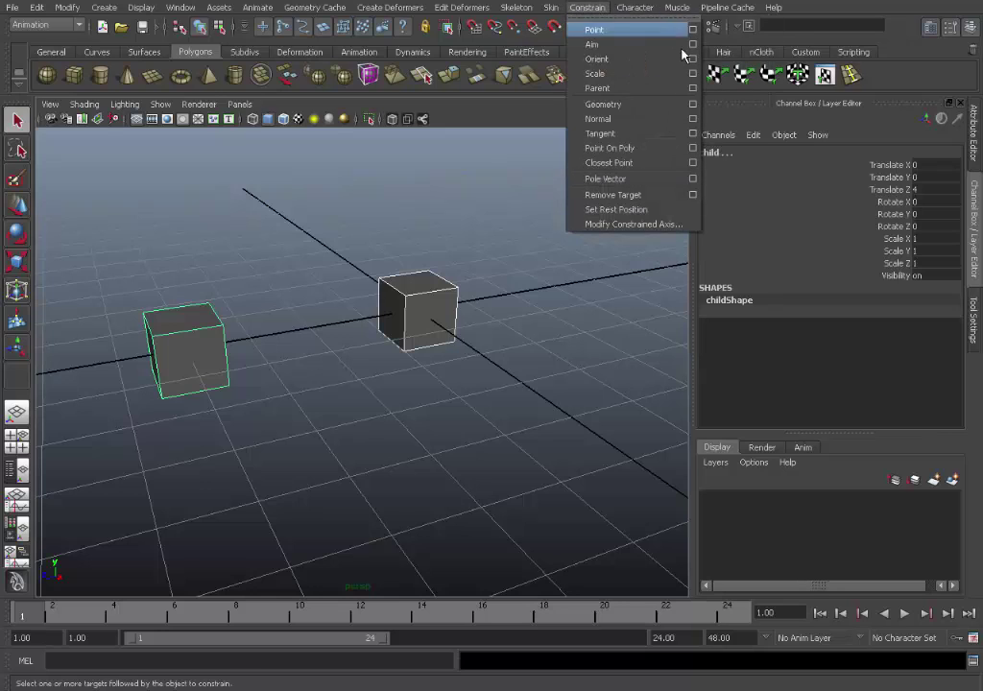
pyautogui.click(692, 87)
pyautogui.click(734, 126)
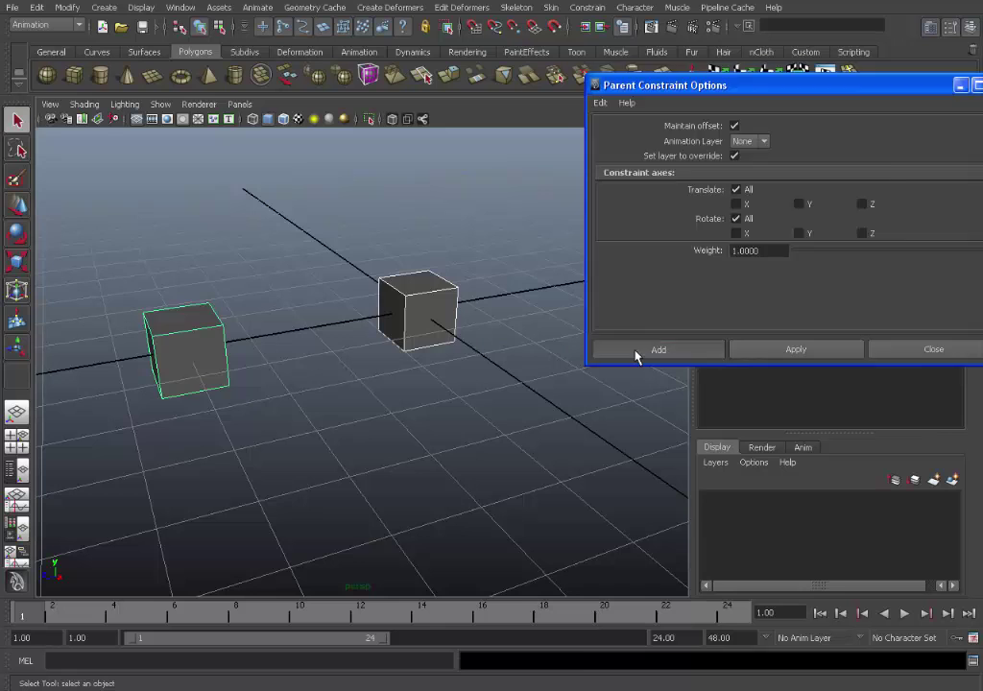
pyautogui.click(639, 350)
# Step: Rotate the parent to test the constraint, then reset its Rotate Y to 0
pyautogui.click(570, 384)
pyautogui.click(428, 307)
pyautogui.scroll(-2, 408, 320)
pyautogui.press('e')
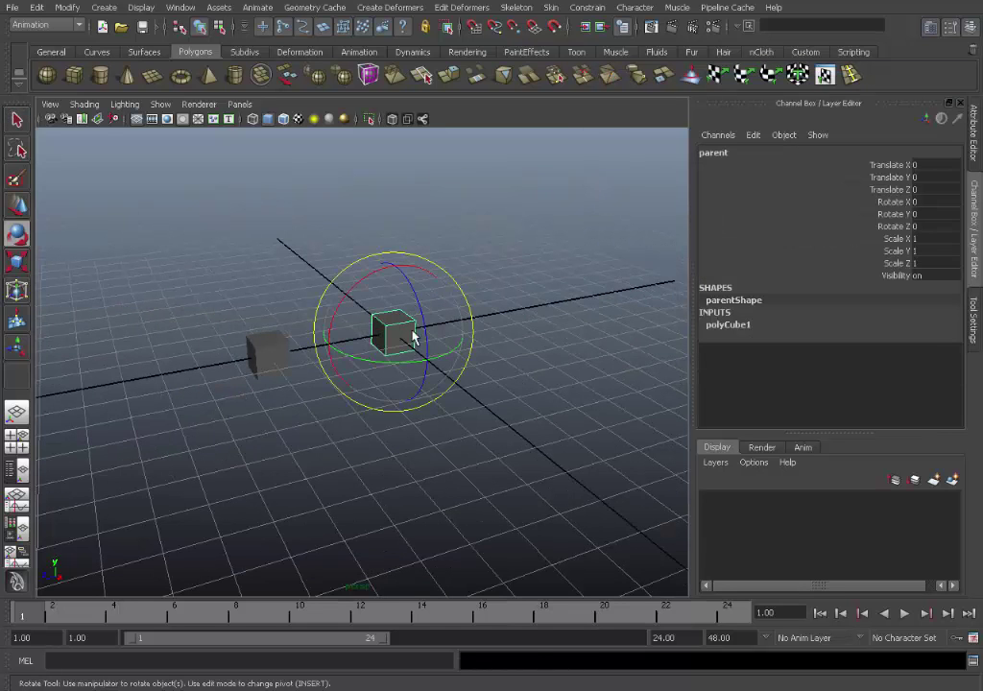
pyautogui.moveTo(389, 364); pyautogui.dragTo(332, 288)
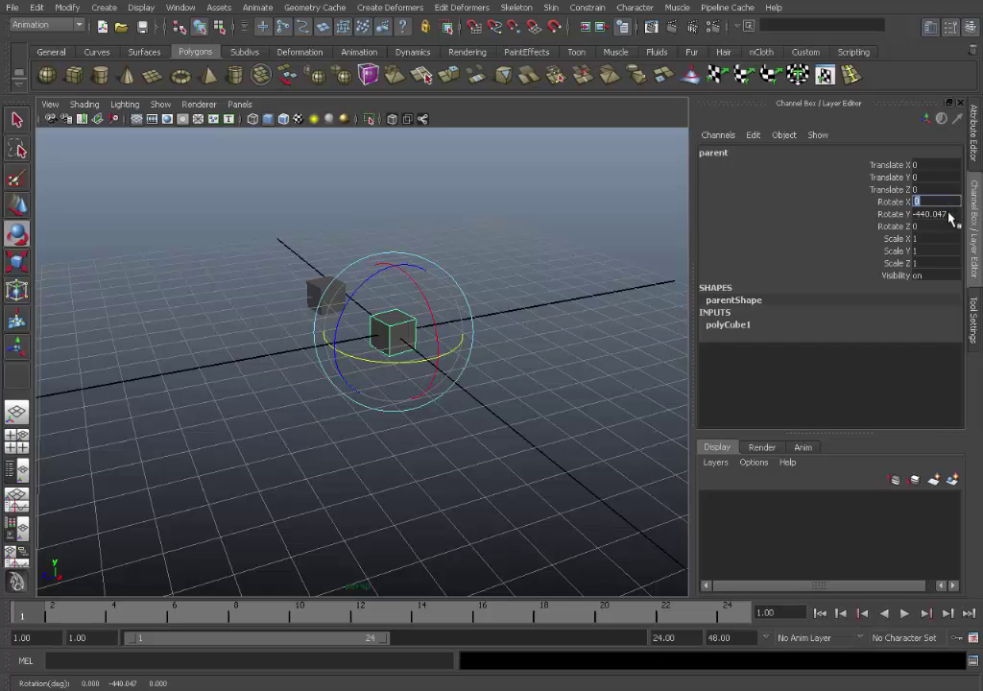
pyautogui.click(891, 213)
pyautogui.write('0')
pyautogui.press('Return')
# Step: Move the parent to confirm the child follows, then undo the move
pyautogui.press('w')
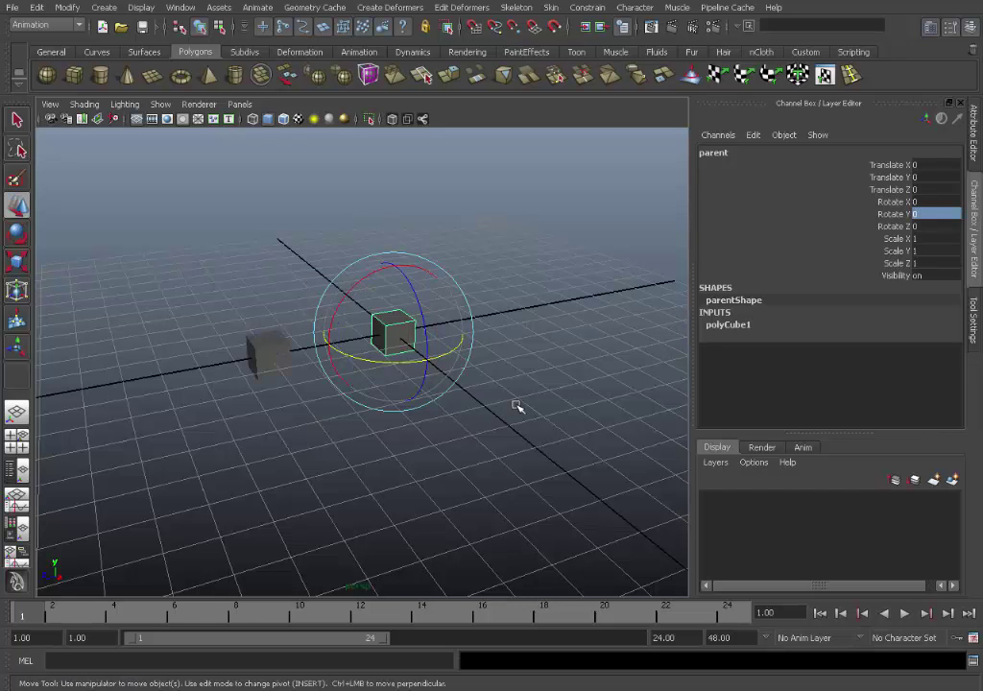
pyautogui.scroll(-5, 516, 407)
pyautogui.moveTo(377, 343); pyautogui.dragTo(512, 297)
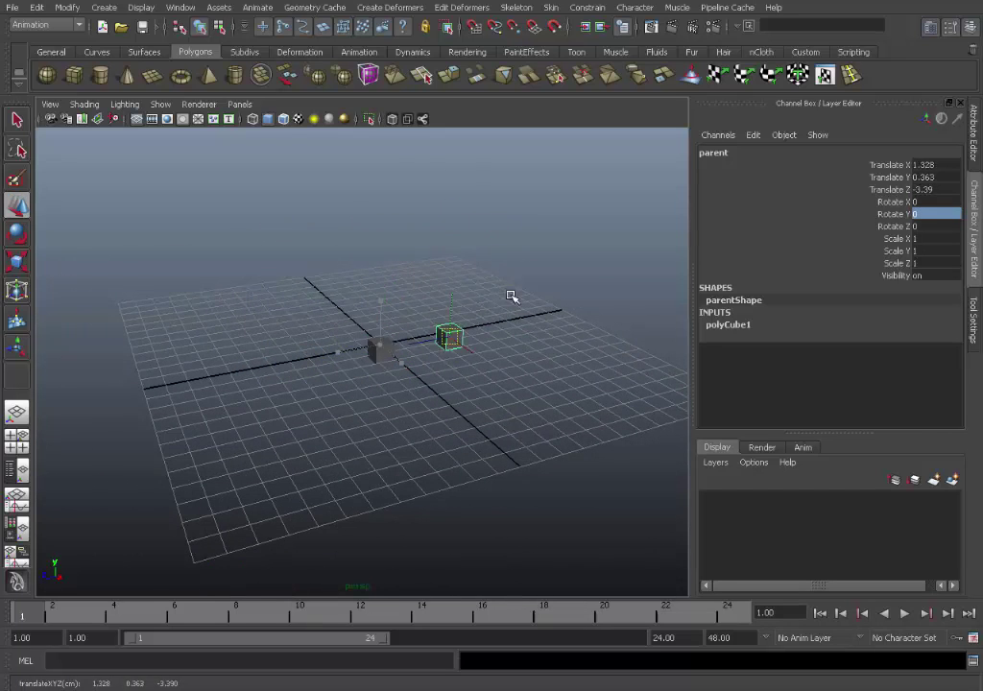
pyautogui.hotkey('ctrl', 'z')
pyautogui.hotkey('ctrl', 'z')
pyautogui.hotkey('ctrl', 'z')
pyautogui.hotkey('ctrl', 'z')
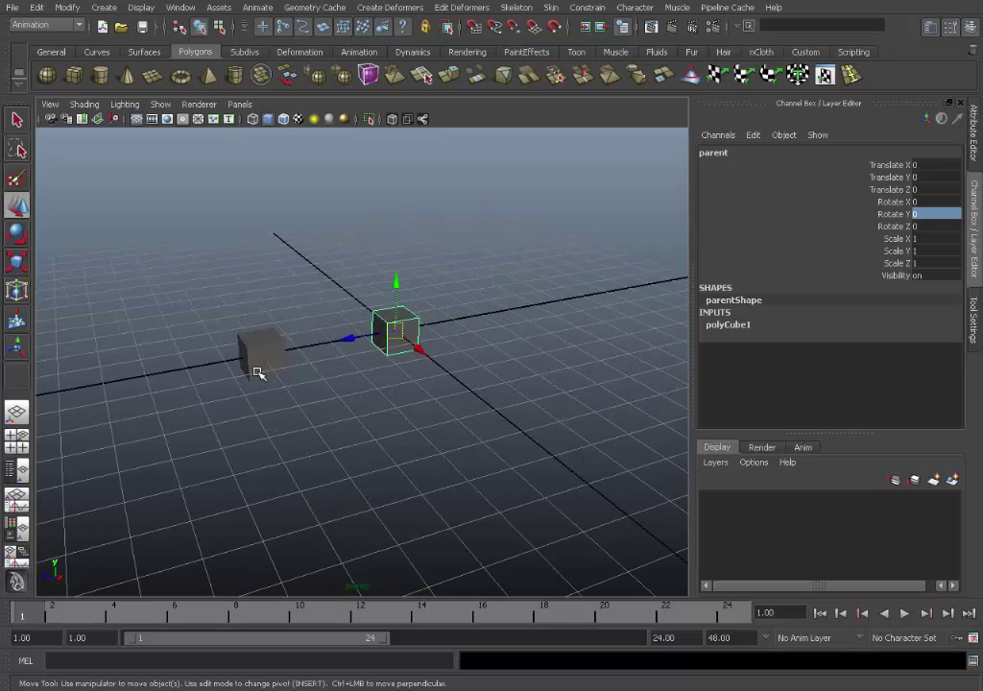
pyautogui.click(258, 372)
pyautogui.keyDown('alt'); pyautogui.moveTo(258, 372); pyautogui.dragTo(476, 336); pyautogui.keyUp('alt')
pyautogui.press('q')
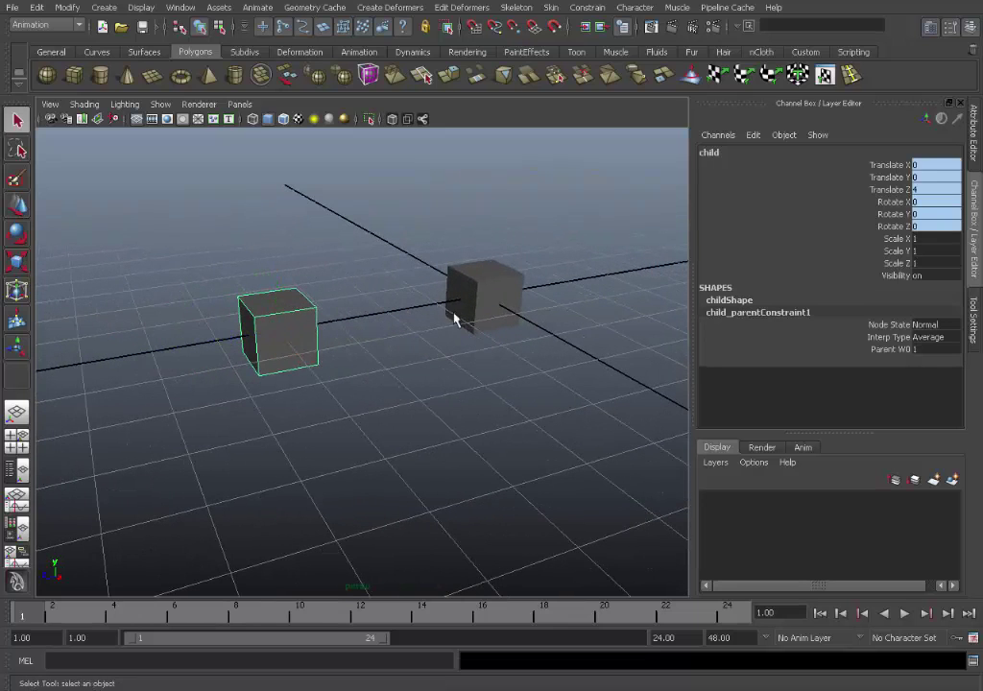
pyautogui.click(470, 353)
pyautogui.click(484, 287)
pyautogui.click(309, 325)
# Step: Select the child_parentConstraint1 node by name and delete it
pyautogui.click(768, 313)
pyautogui.click(486, 293)
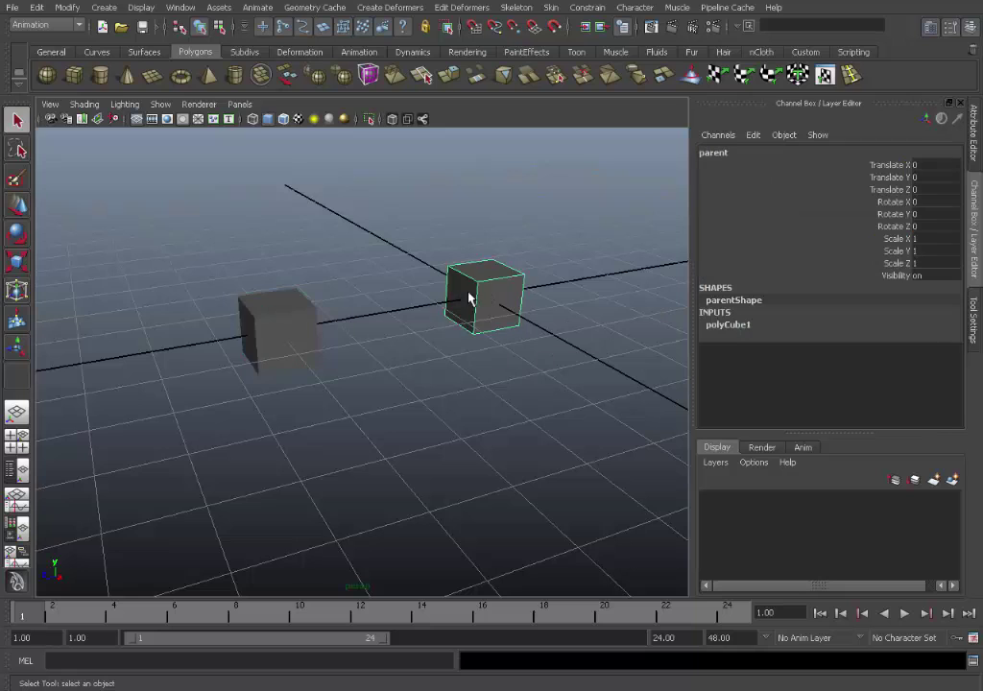
pyautogui.keyDown('alt'); pyautogui.moveTo(486, 294); pyautogui.dragTo(441, 361); pyautogui.keyUp('alt')
pyautogui.click(306, 341)
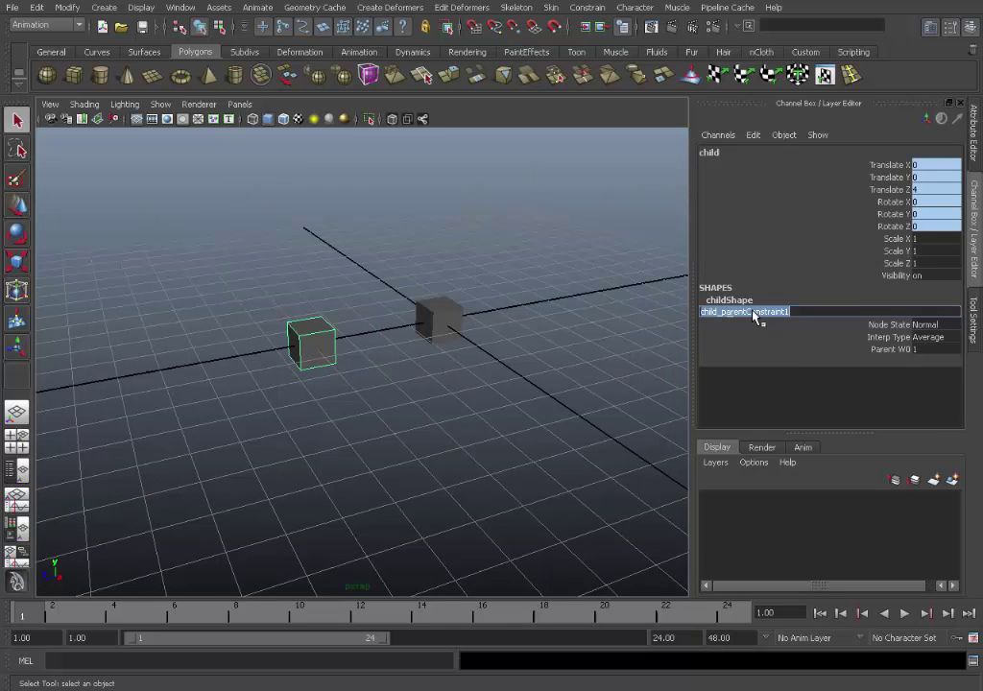
pyautogui.click(798, 26)
pyautogui.write('child_parentConstraint1')
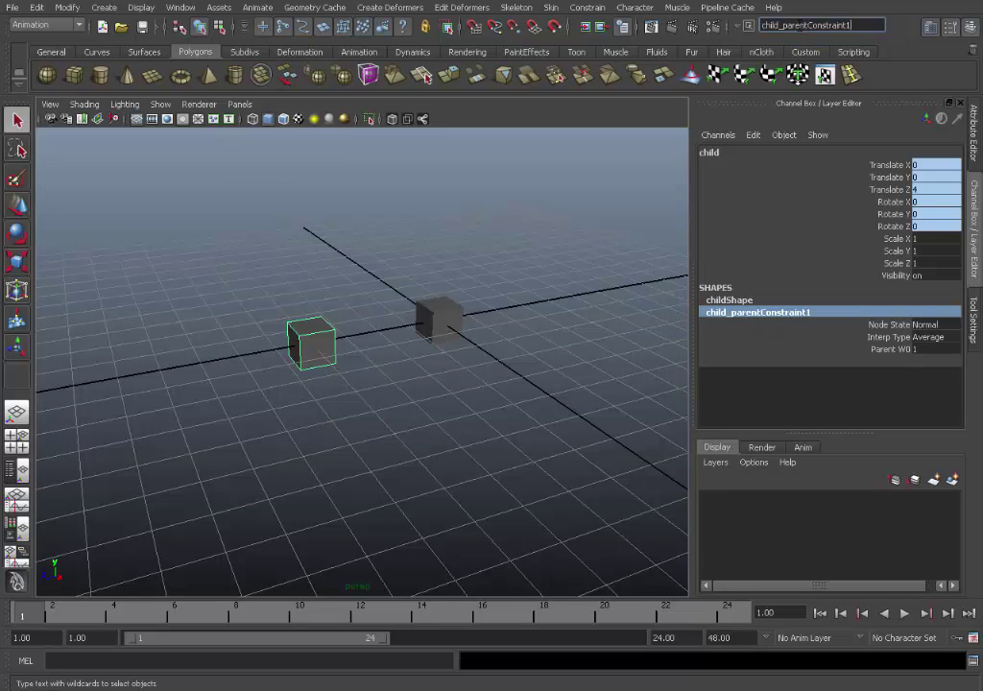
pyautogui.press('Return')
pyautogui.keyDown('alt'); pyautogui.moveTo(575, 296); pyautogui.dragTo(538, 294); pyautogui.keyUp('alt')
pyautogui.click(538, 293)
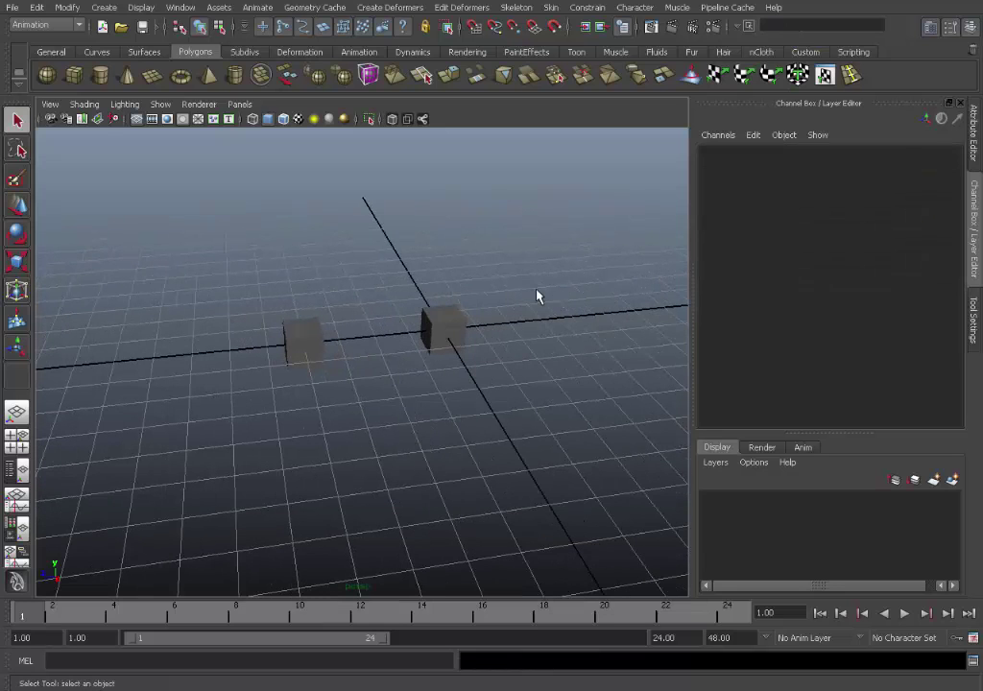
pyautogui.click(305, 343)
pyautogui.click(450, 330)
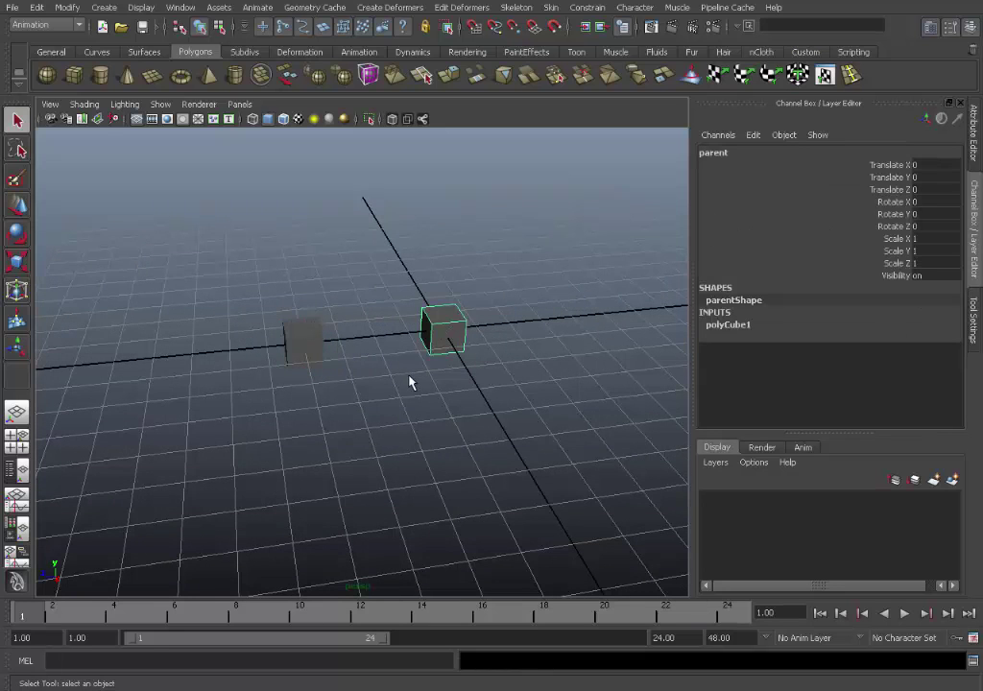
pyautogui.keyDown('alt'); pyautogui.moveTo(409, 382); pyautogui.dragTo(478, 345); pyautogui.keyUp('alt')
# Step: Select parent, then child, and open the Orient constraint options
pyautogui.click(322, 360)
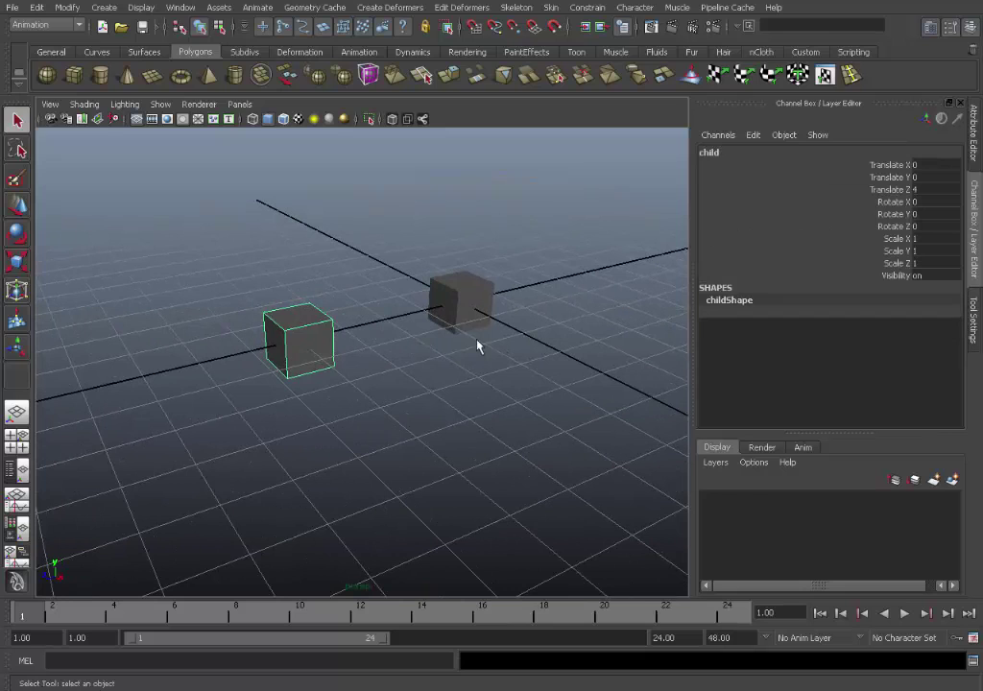
pyautogui.click(459, 299)
pyautogui.keyDown('shift'); pyautogui.click(312, 346); pyautogui.keyUp('shift')
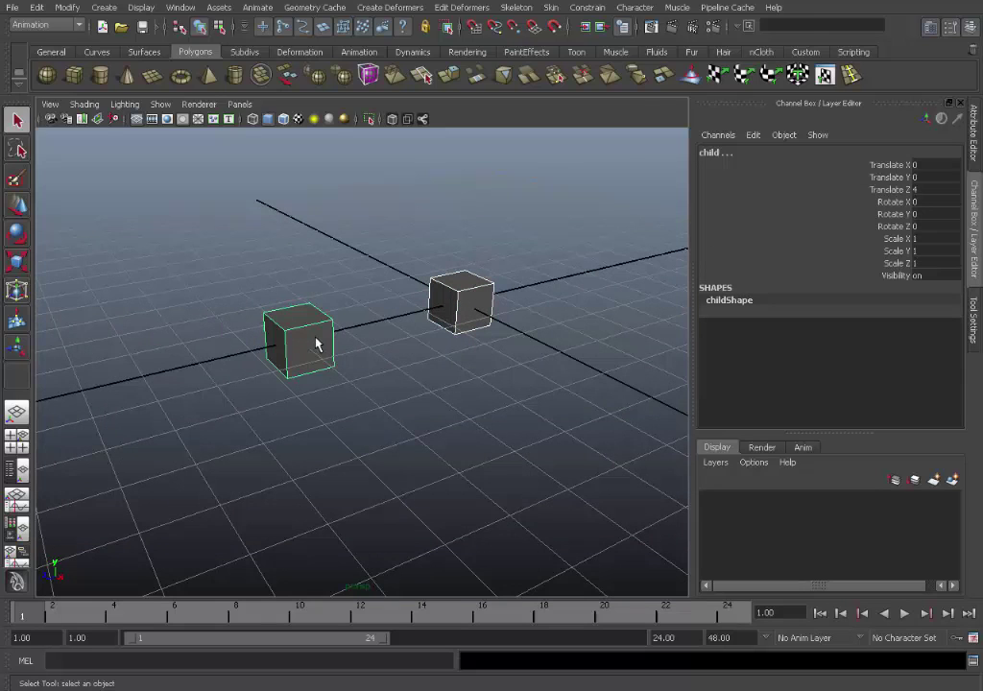
pyautogui.click(587, 8)
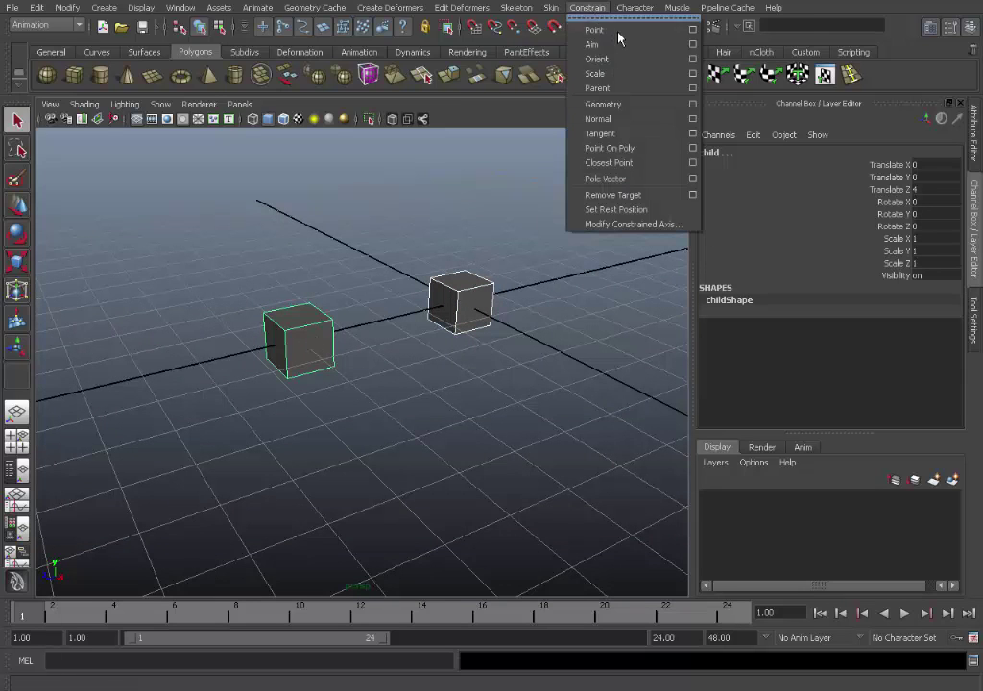
pyautogui.click(692, 59)
pyautogui.moveTo(746, 93); pyautogui.dragTo(579, 433)
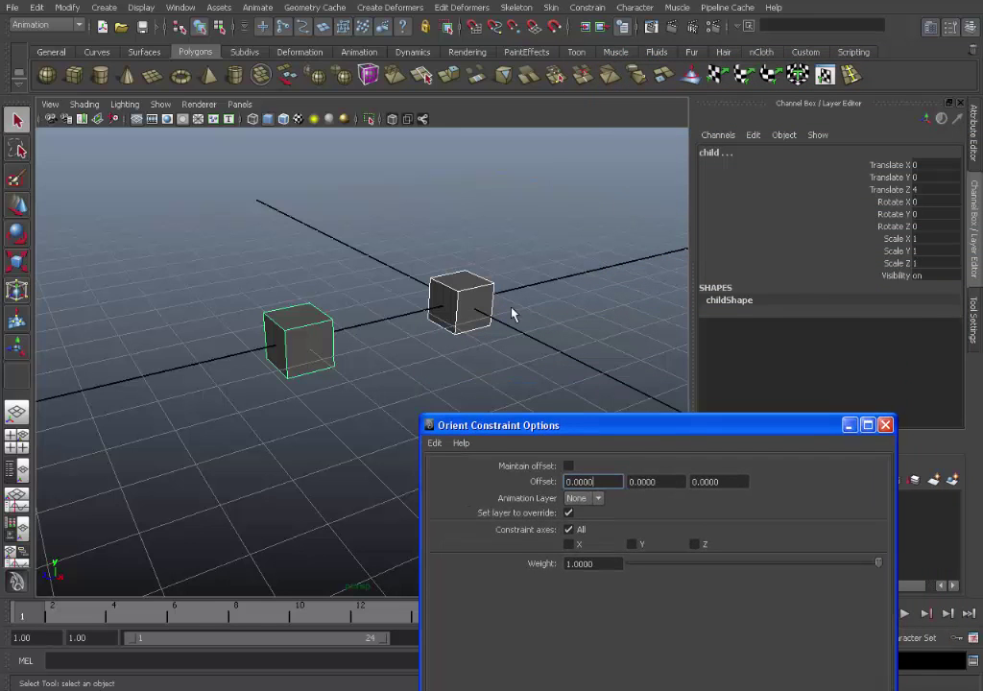
pyautogui.keyDown('alt'); pyautogui.moveTo(511, 312); pyautogui.dragTo(480, 329, button='right'); pyautogui.keyUp('alt')
# Step: Reselect parent, then child, and add the orient constraint to create child_orientConstraint1
pyautogui.click(336, 350)
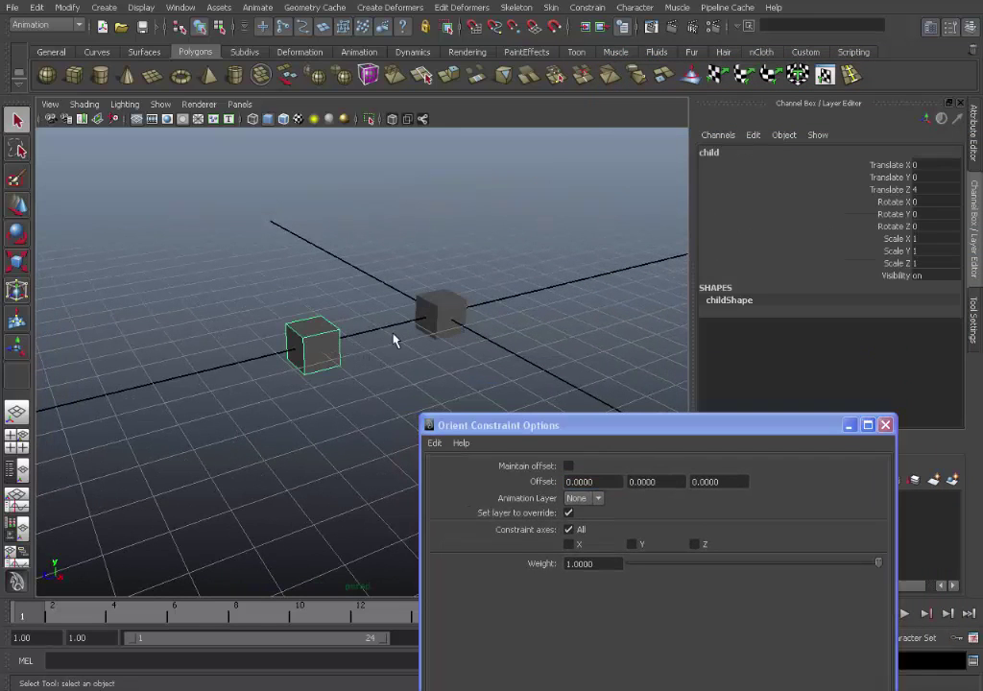
pyautogui.click(437, 320)
pyautogui.click(374, 346)
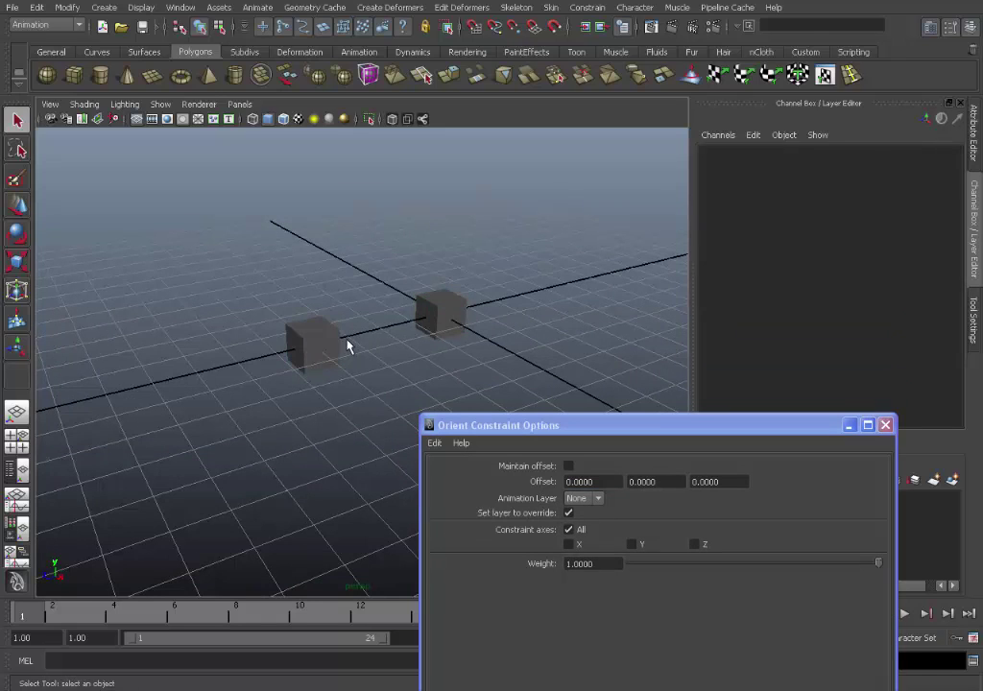
pyautogui.click(338, 347)
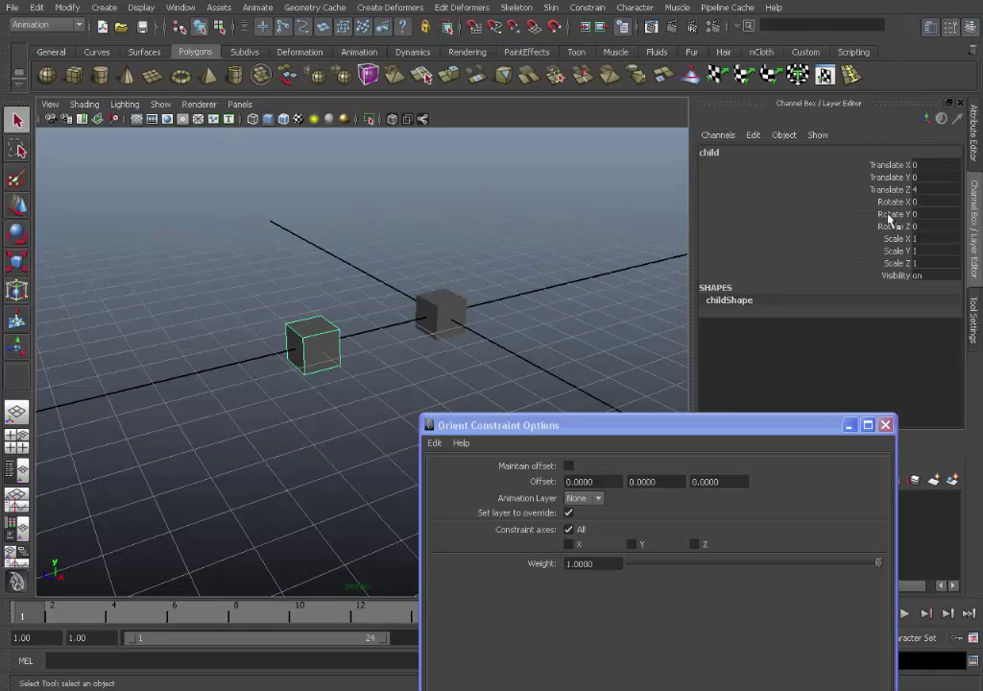
pyautogui.click(451, 315)
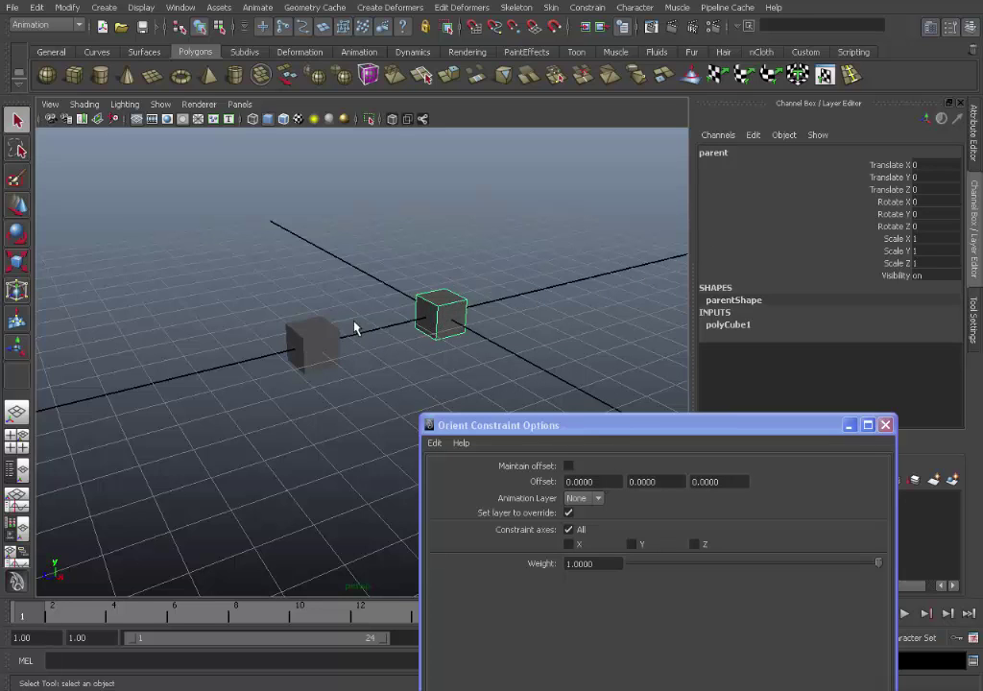
pyautogui.click(319, 360)
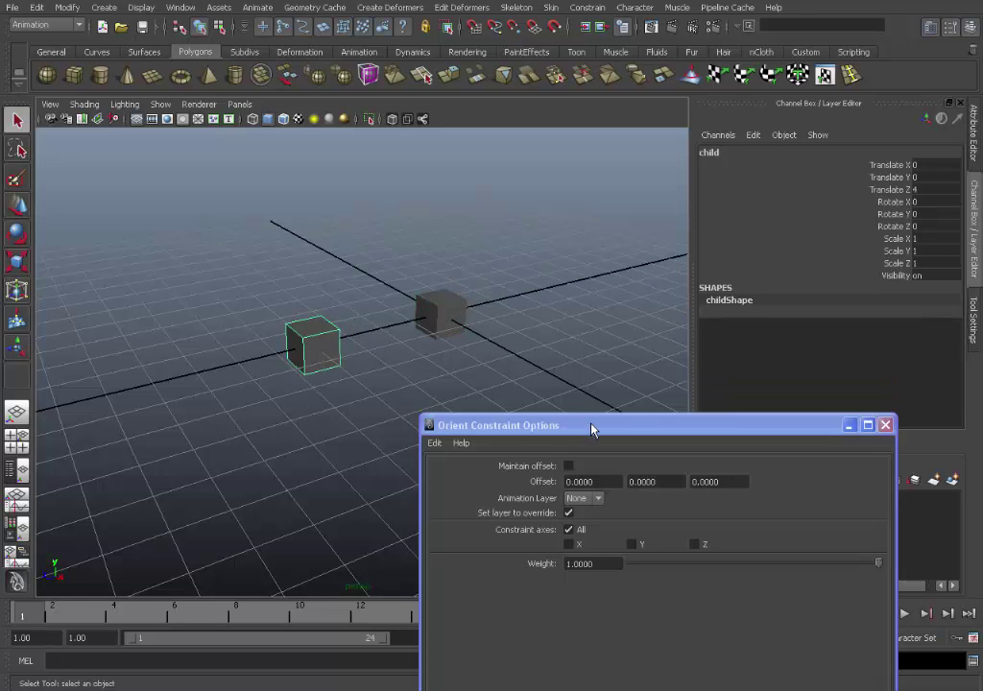
pyautogui.moveTo(591, 428); pyautogui.dragTo(736, 81)
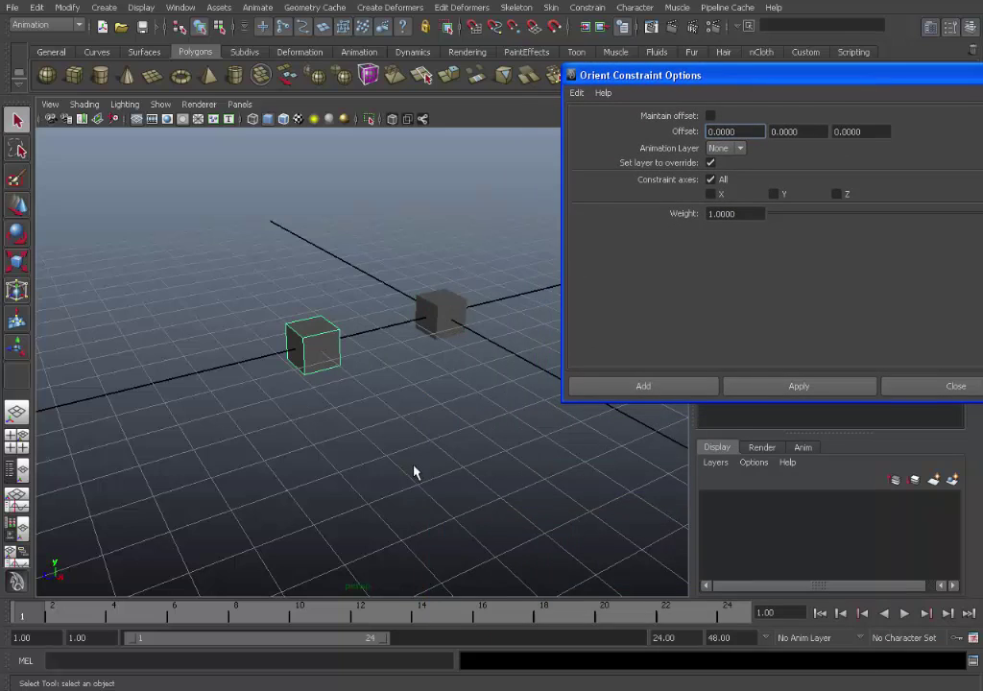
pyautogui.scroll(-2, 399, 432)
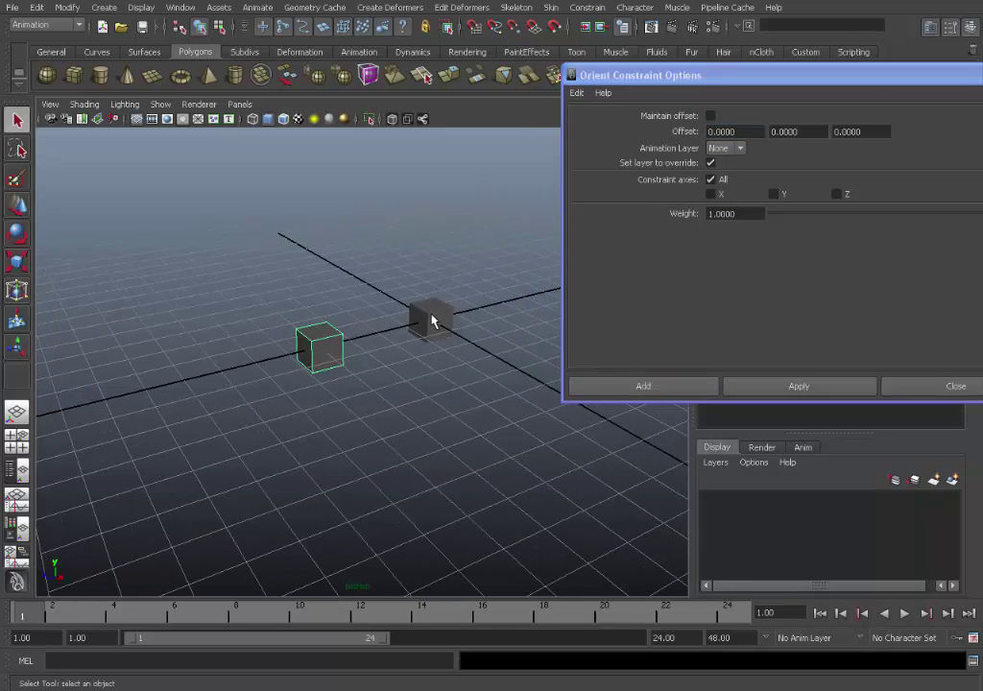
pyautogui.click(432, 322)
pyautogui.keyDown('shift'); pyautogui.click(327, 362); pyautogui.keyUp('shift')
pyautogui.click(602, 388)
pyautogui.click(603, 388)
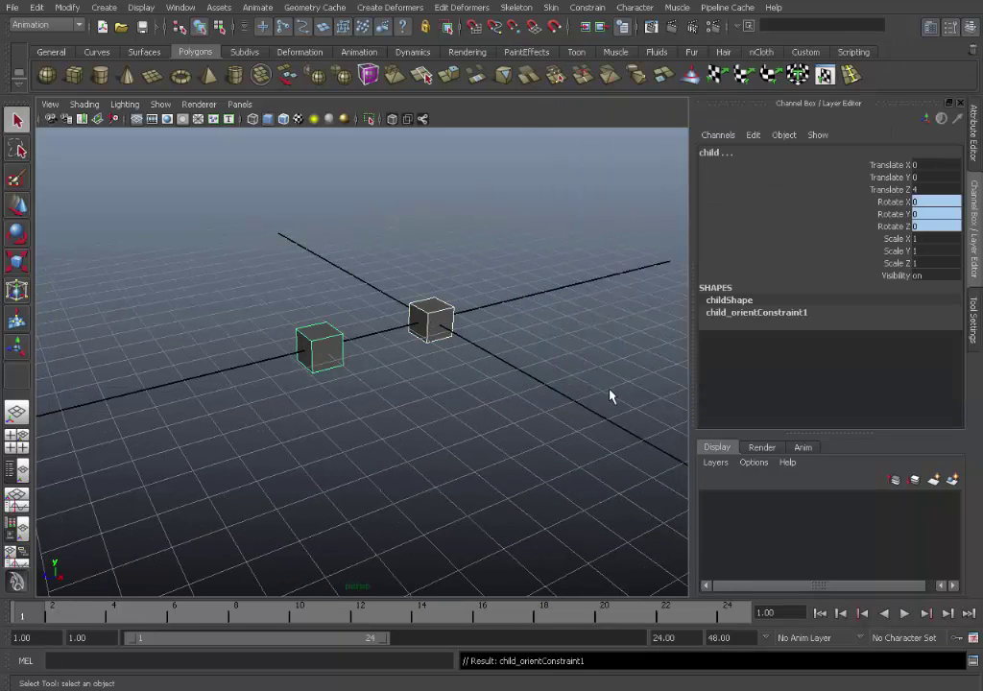
pyautogui.keyDown('alt'); pyautogui.moveTo(610, 397); pyautogui.dragTo(377, 345); pyautogui.keyUp('alt')
pyautogui.click(459, 303)
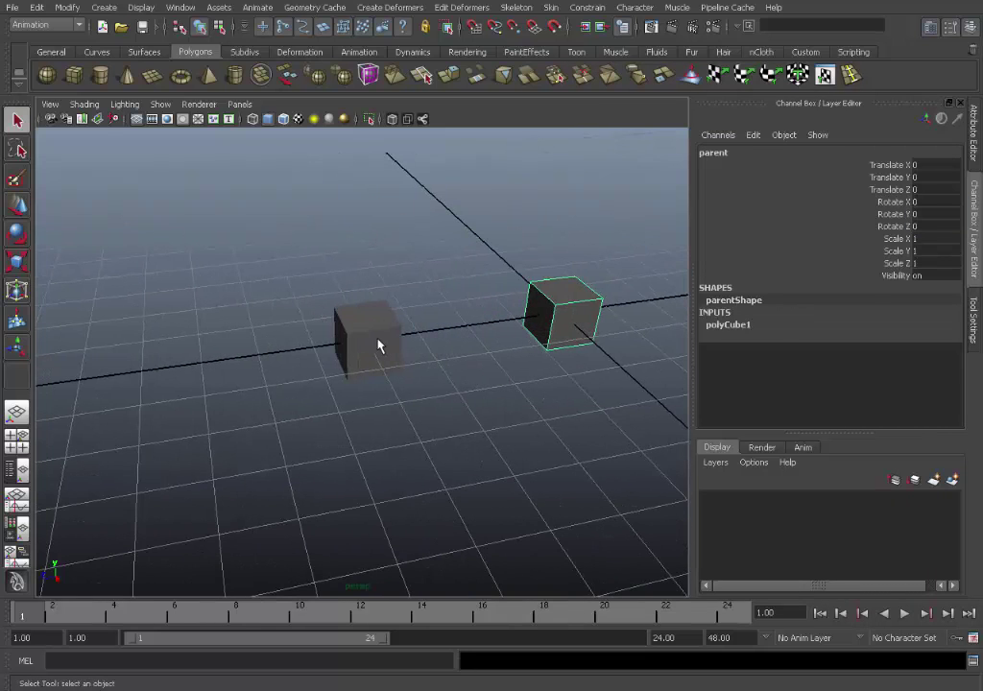
pyautogui.click(368, 346)
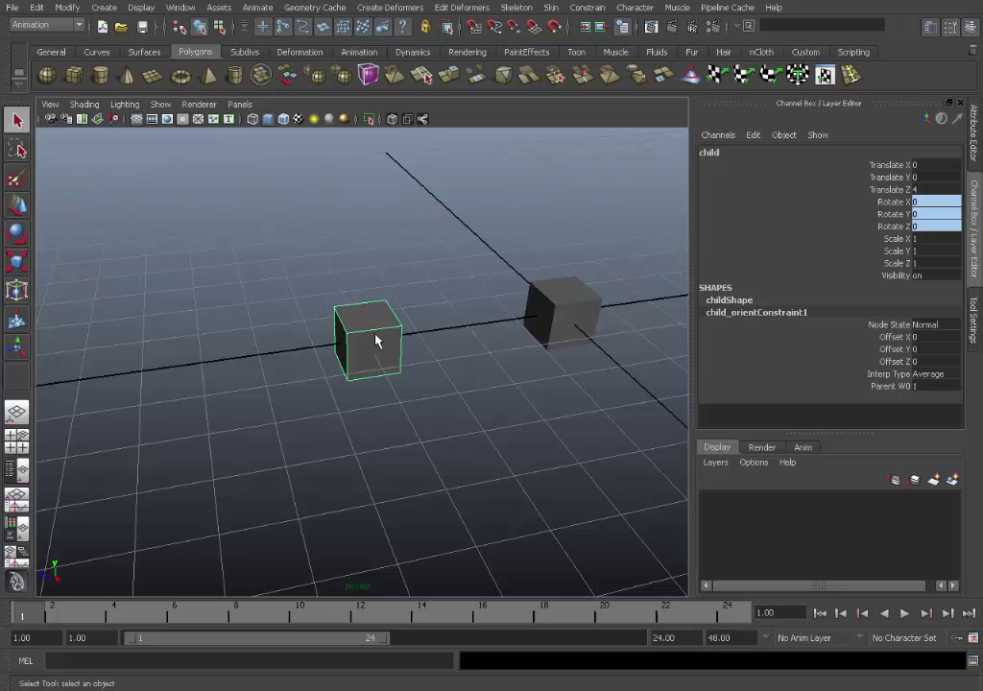
pyautogui.keyDown('alt'); pyautogui.moveTo(380, 351); pyautogui.dragTo(401, 362); pyautogui.keyUp('alt')
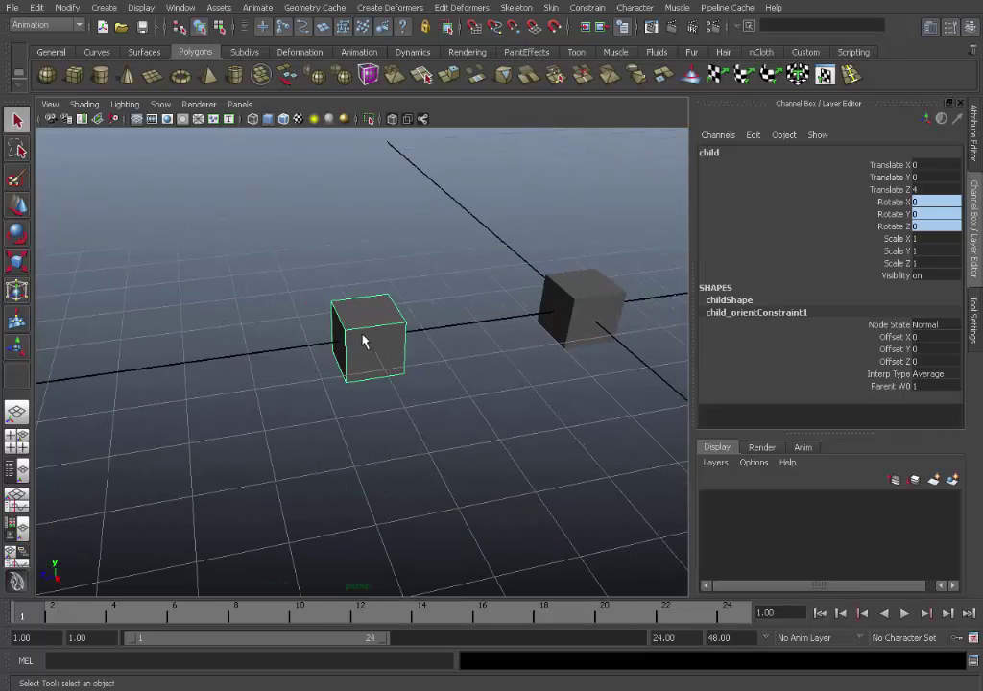
pyautogui.press('w')
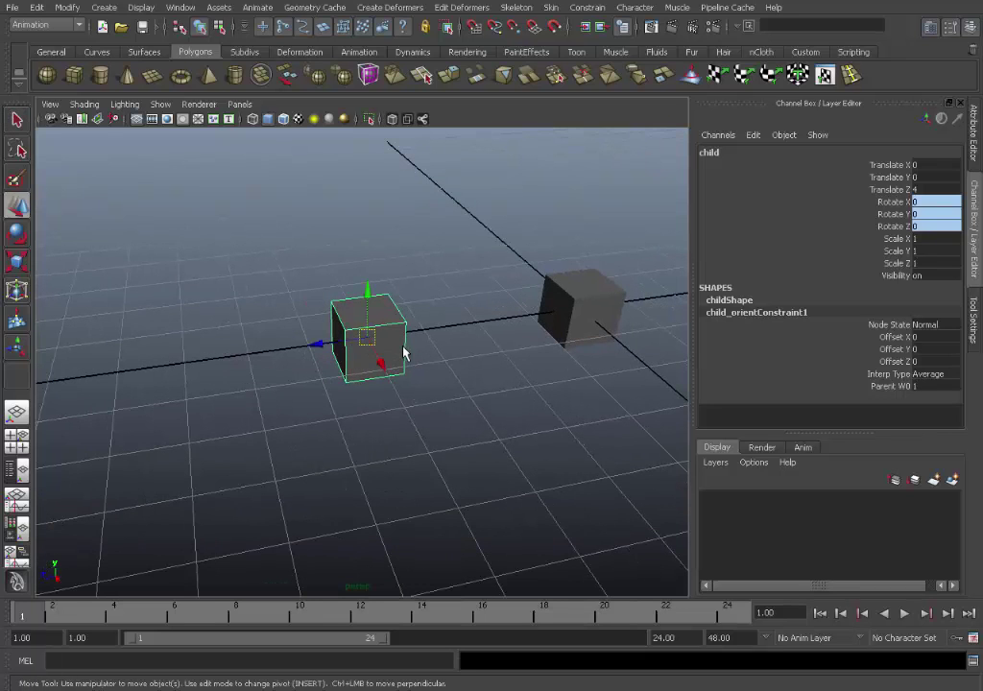
pyautogui.keyDown('alt'); pyautogui.moveTo(428, 344); pyautogui.dragTo(383, 317); pyautogui.keyUp('alt')
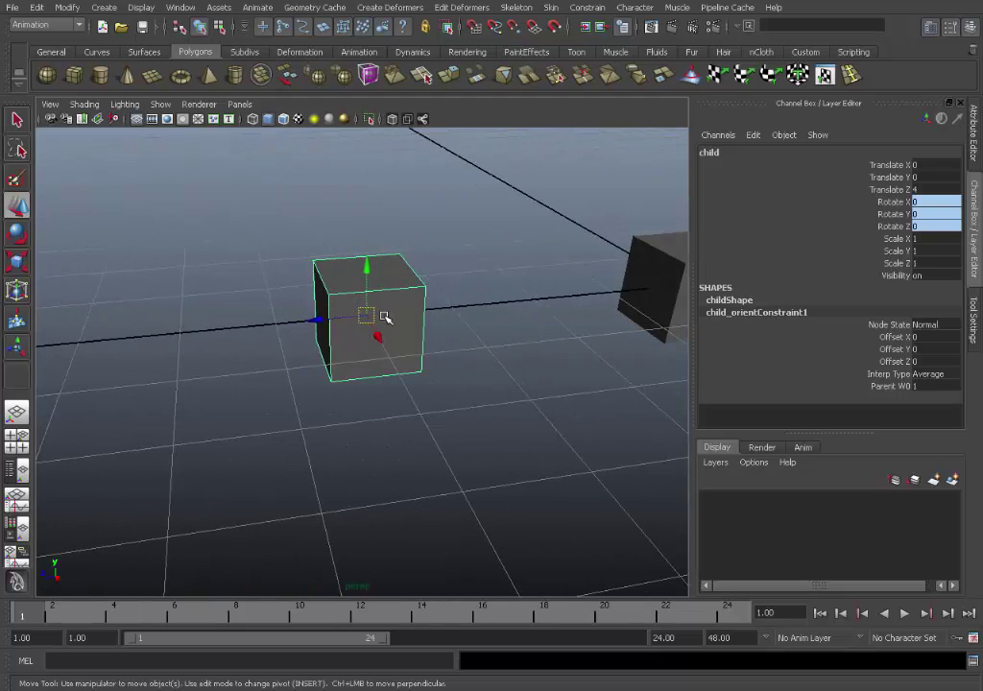
pyautogui.keyDown('alt'); pyautogui.moveTo(489, 329); pyautogui.dragTo(449, 343); pyautogui.keyUp('alt')
pyautogui.press('e')
pyautogui.press('q')
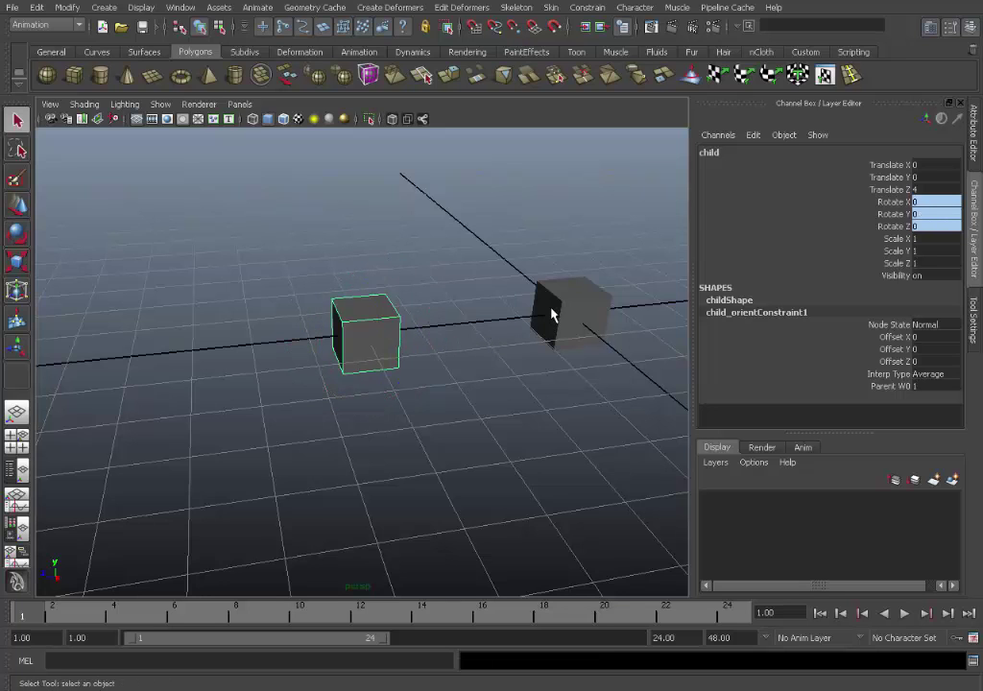
pyautogui.click(576, 310)
pyautogui.keyDown('alt'); pyautogui.moveTo(582, 309); pyautogui.dragTo(480, 327); pyautogui.keyUp('alt')
pyautogui.press('e')
pyautogui.moveTo(469, 286); pyautogui.dragTo(588, 278)
pyautogui.hotkey('ctrl', 'z')
pyautogui.press('q')
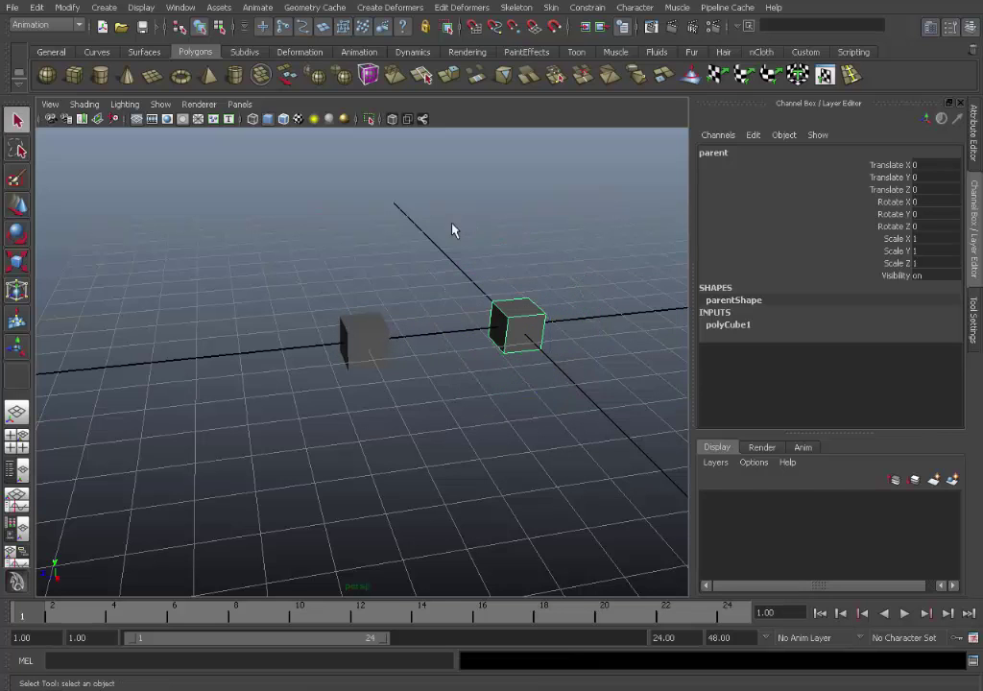
pyautogui.click(454, 229)
pyautogui.keyDown('alt'); pyautogui.moveTo(454, 229); pyautogui.dragTo(482, 364); pyautogui.keyUp('alt')
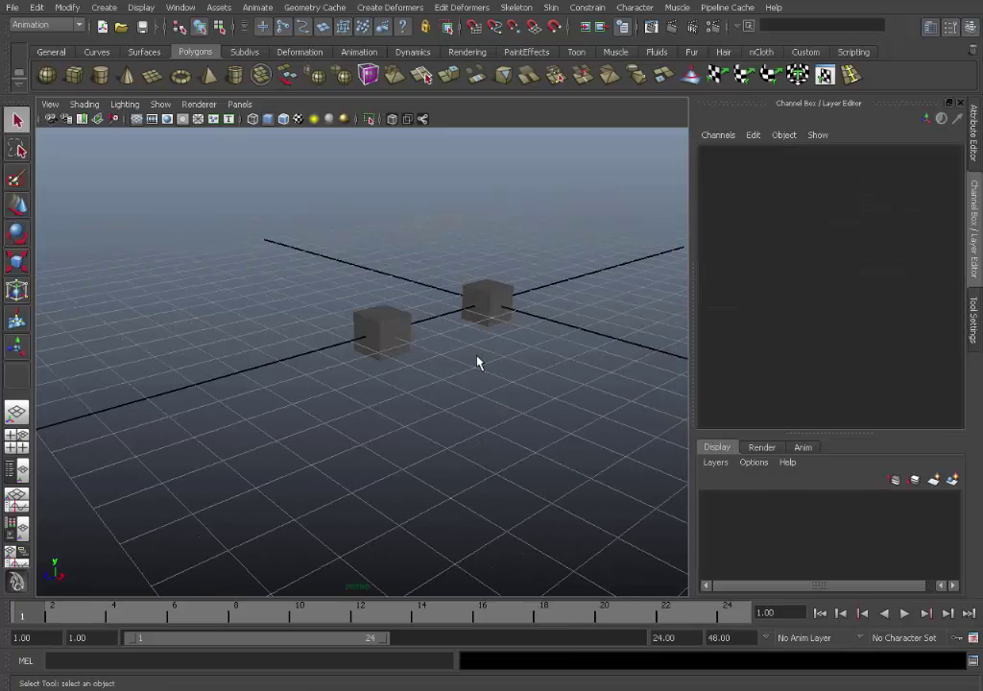
pyautogui.keyDown('alt'); pyautogui.moveTo(431, 350); pyautogui.dragTo(382, 351); pyautogui.keyUp('alt')
pyautogui.click(382, 352)
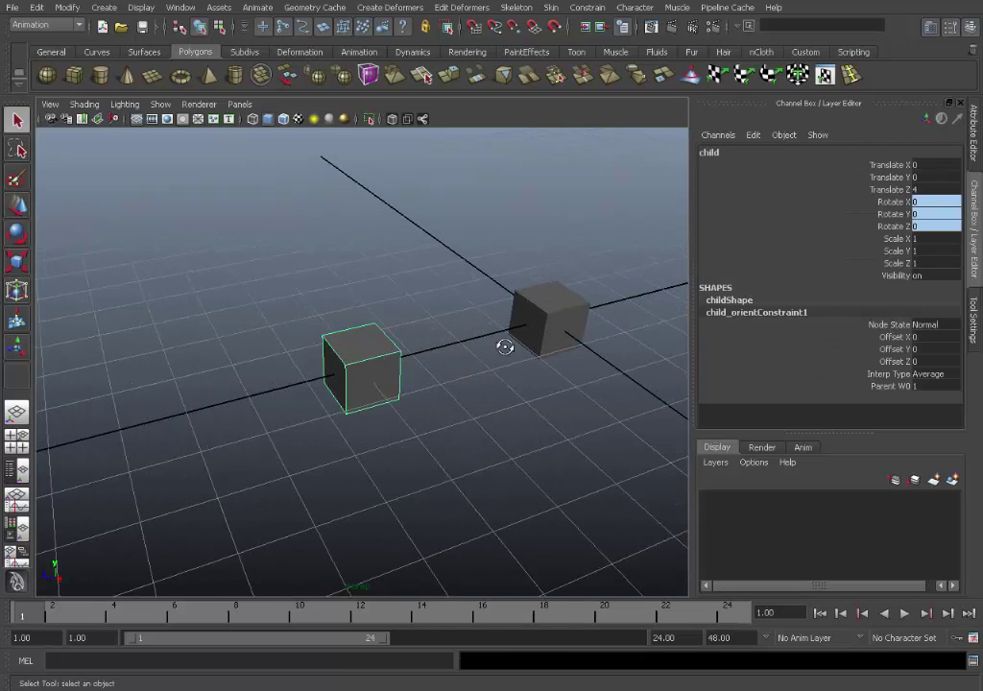
pyautogui.keyDown('alt'); pyautogui.moveTo(502, 344); pyautogui.dragTo(467, 329, button='middle'); pyautogui.keyUp('alt')
pyautogui.keyDown('alt'); pyautogui.moveTo(467, 328); pyautogui.dragTo(508, 302); pyautogui.keyUp('alt')
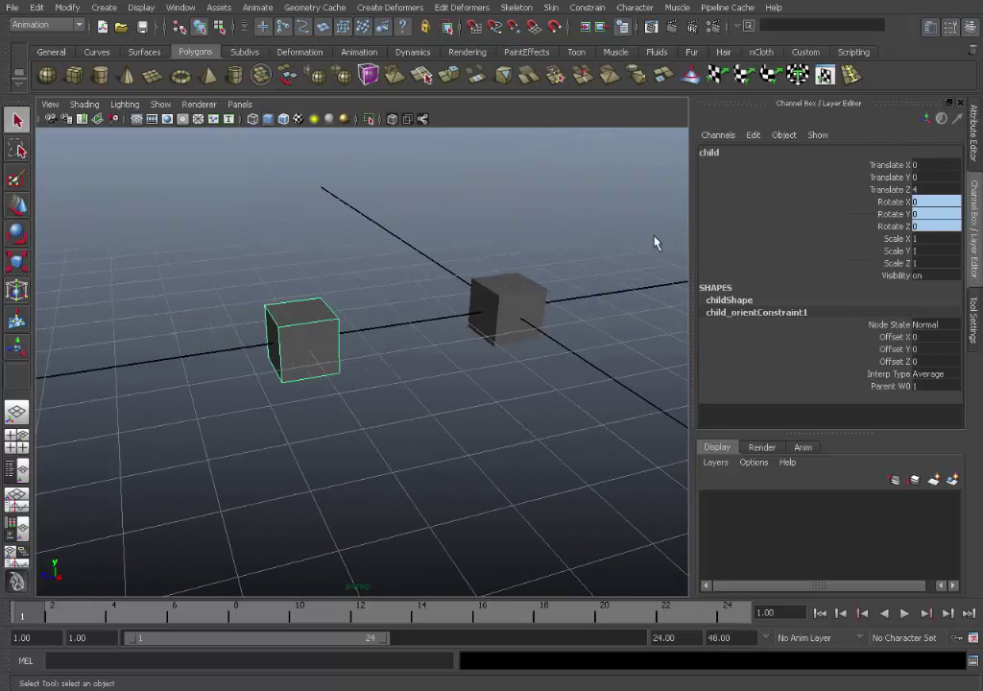
# Step: Select the child_orientConstraint1 node by name and remove it
pyautogui.click(829, 312)
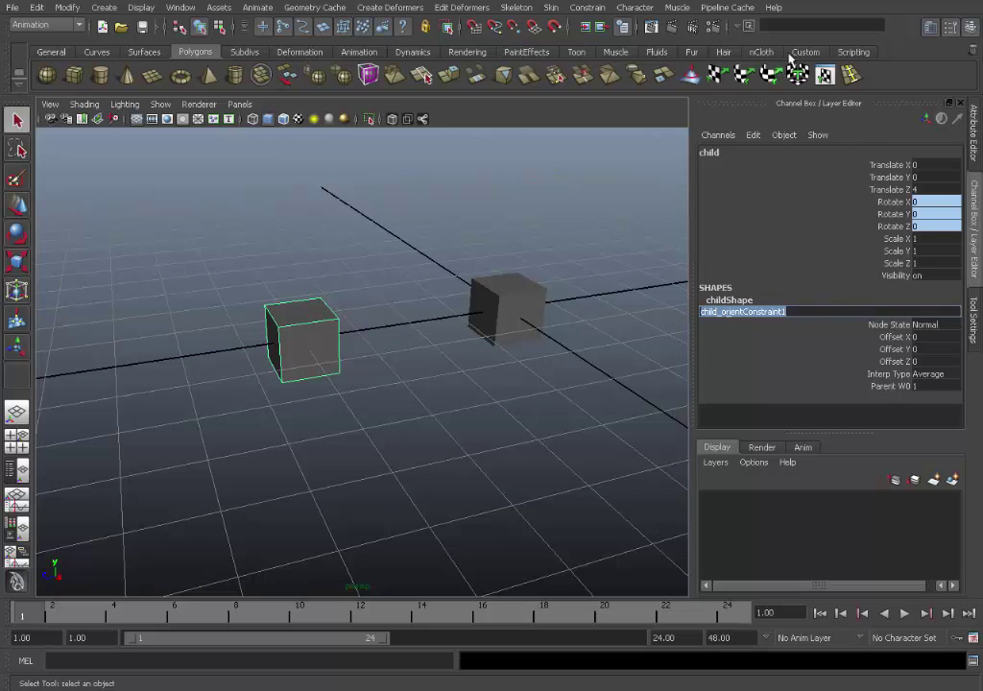
pyautogui.write('child_orientConstraint1')
pyautogui.press('Return')
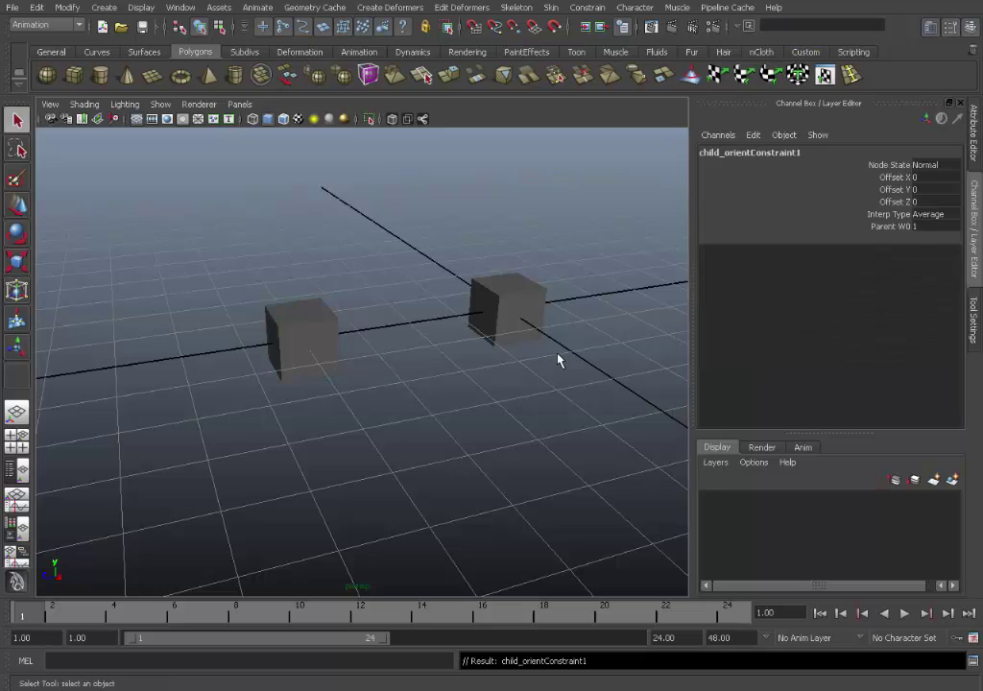
pyautogui.click(559, 360)
# Step: Tilt the parent cube to Rotate X -34.699, Z -35.1, then select parent and child
pyautogui.click(512, 292)
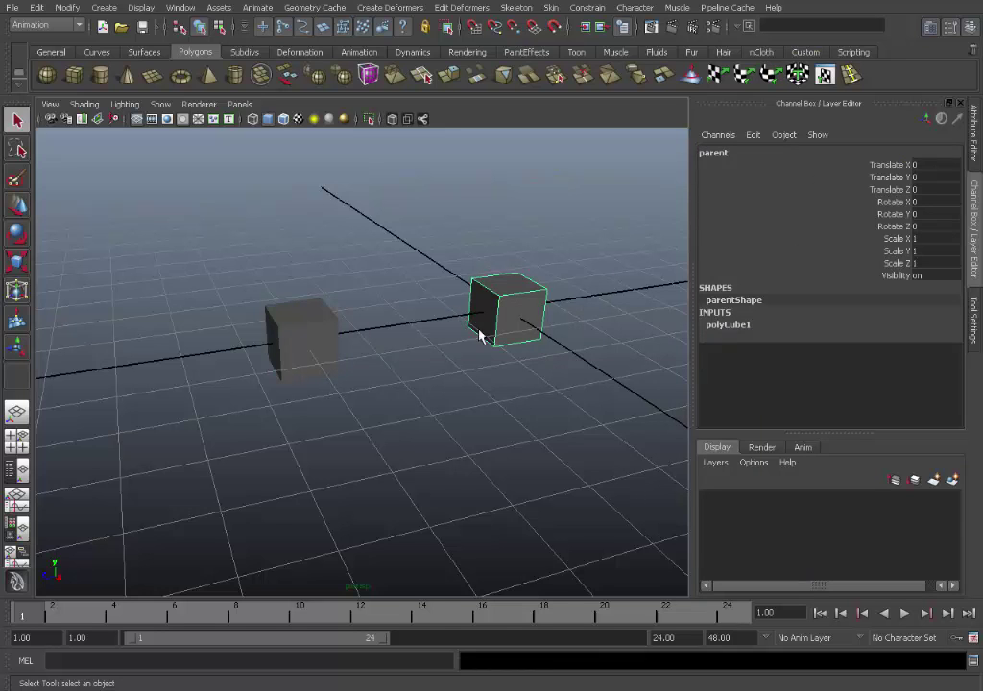
pyautogui.scroll(-3, 479, 334)
pyautogui.keyDown('alt'); pyautogui.moveTo(483, 339); pyautogui.dragTo(506, 312); pyautogui.keyUp('alt')
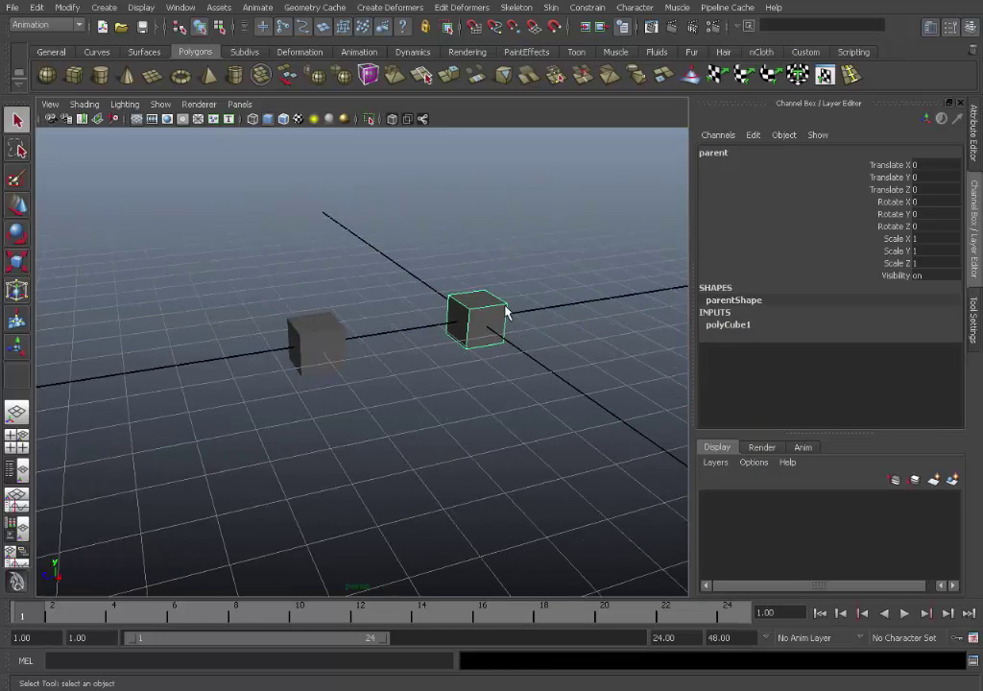
pyautogui.press('e')
pyautogui.moveTo(495, 257); pyautogui.dragTo(513, 279)
pyautogui.click(399, 226)
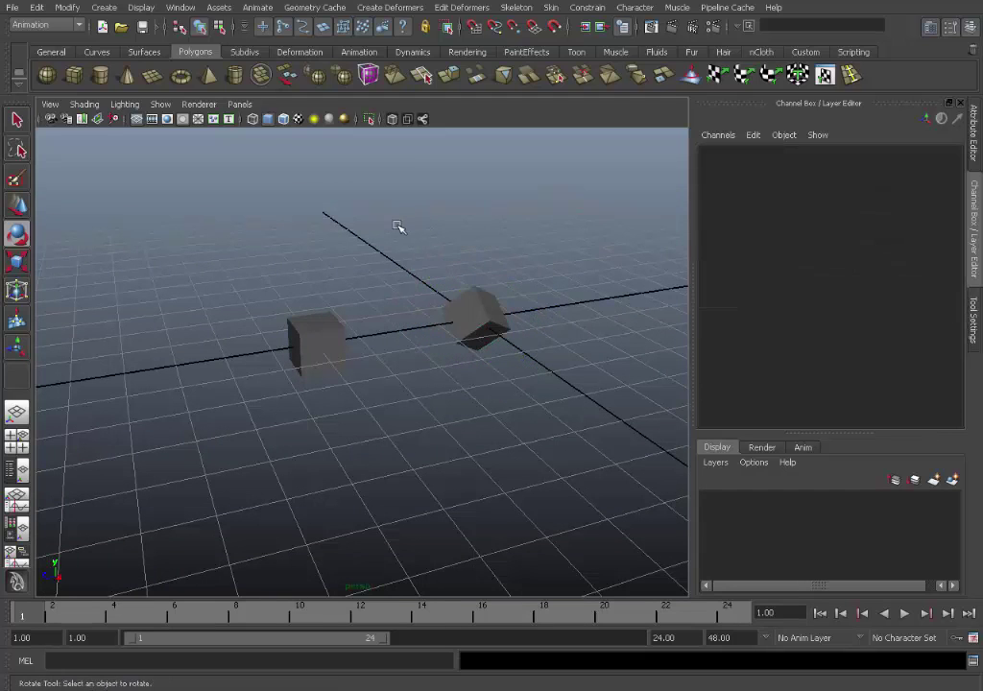
pyautogui.press('q')
pyautogui.click(487, 325)
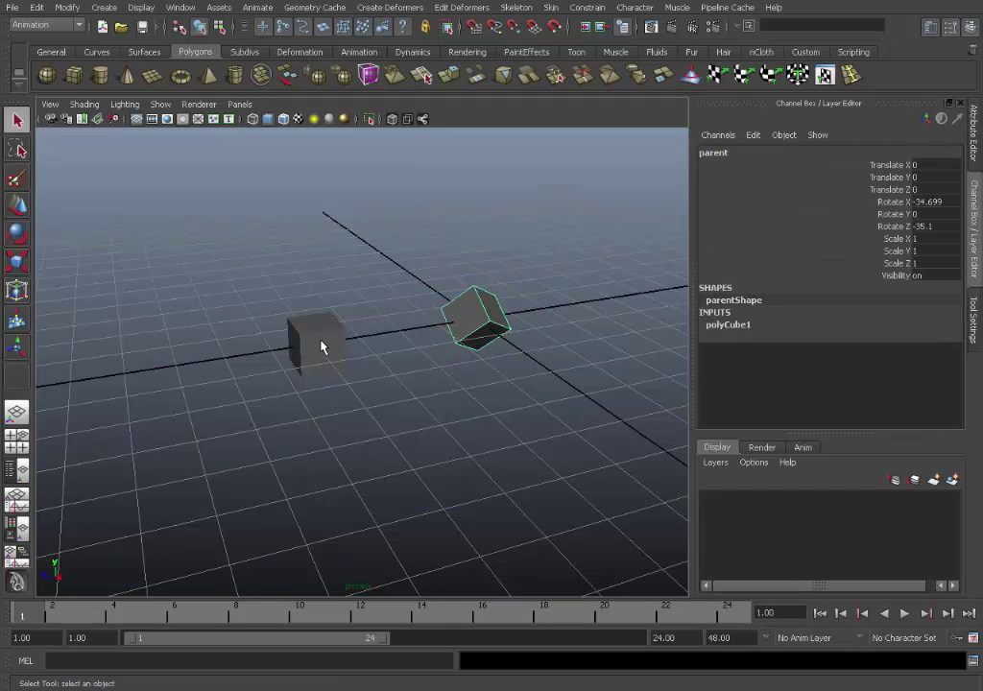
pyautogui.keyDown('shift'); pyautogui.click(322, 348); pyautogui.keyUp('shift')
# Step: Orient-constrain the child cube to the tilted parent cube
pyautogui.click(587, 7)
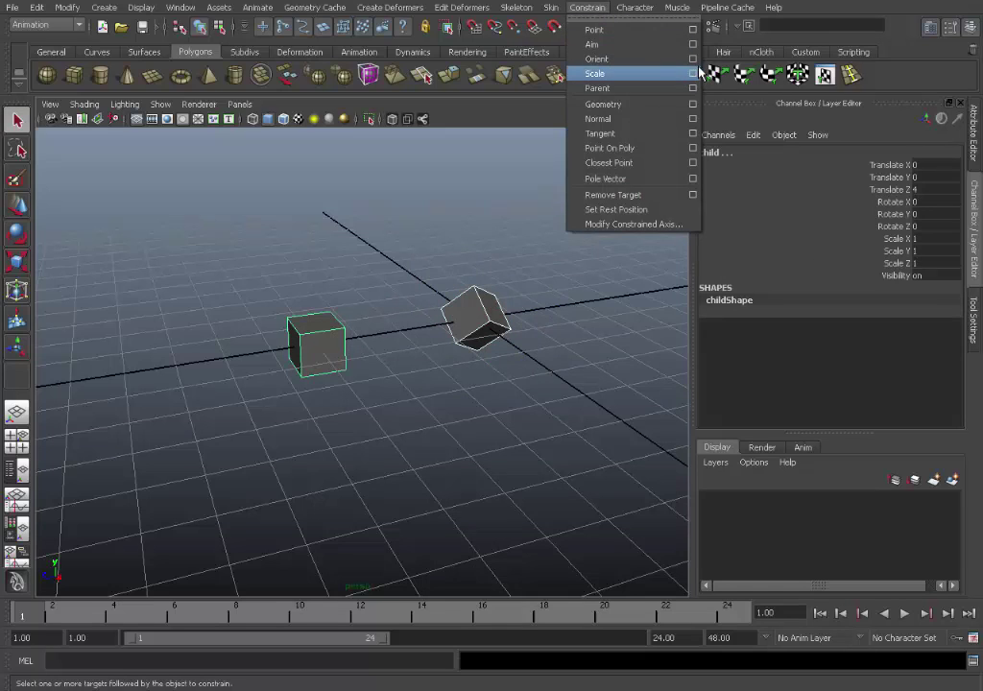
pyautogui.click(693, 58)
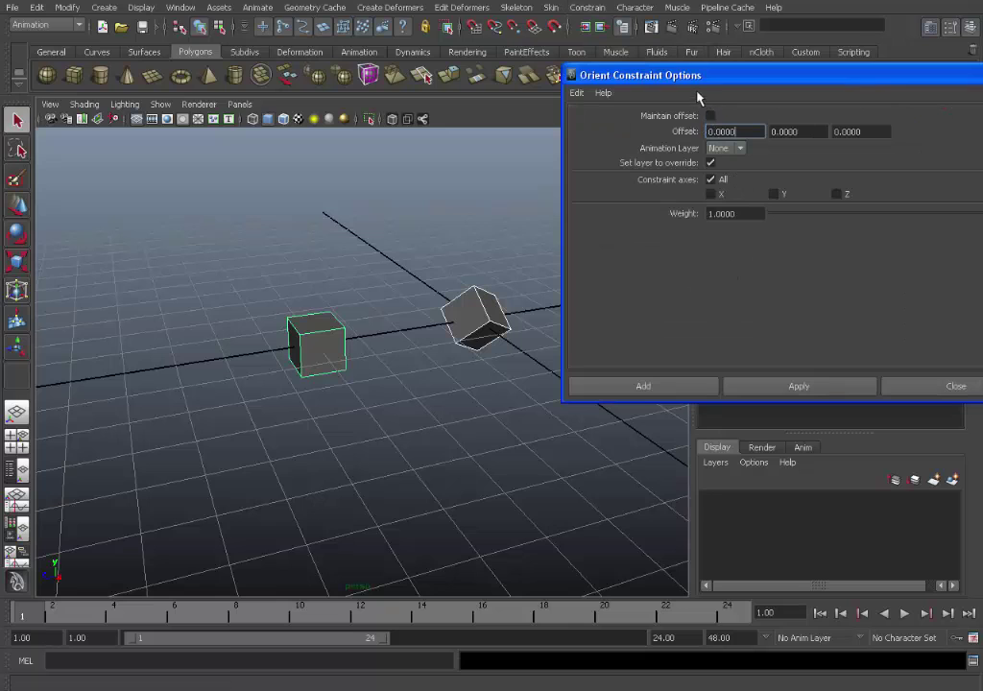
pyautogui.moveTo(693, 84); pyautogui.dragTo(698, 79)
pyautogui.click(673, 384)
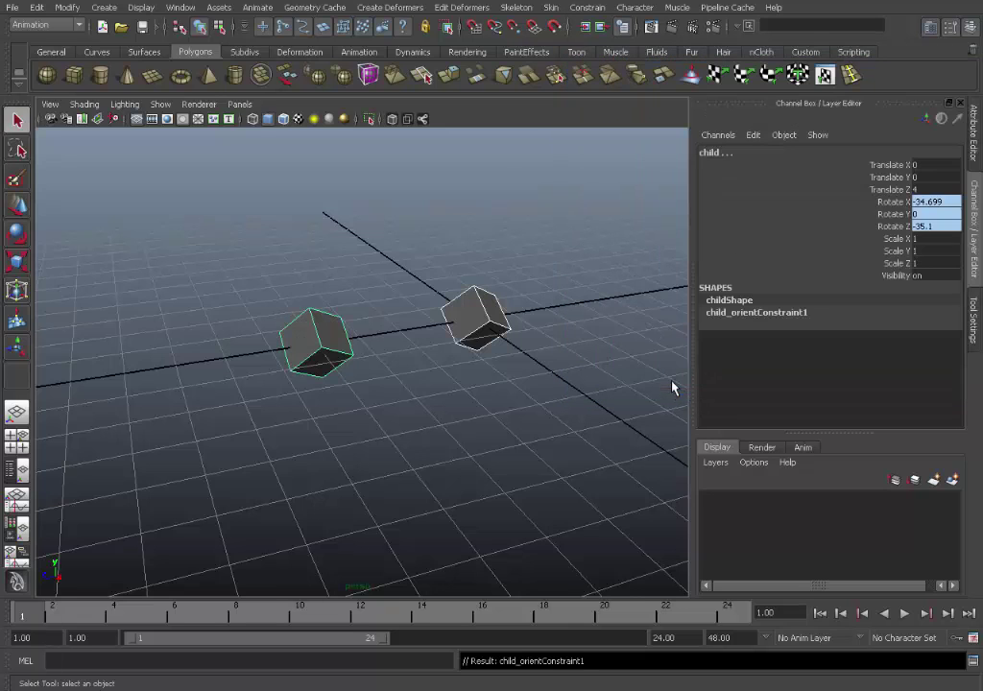
# Step: Alternate the selection between the child and parent cubes to compare them
pyautogui.click(326, 355)
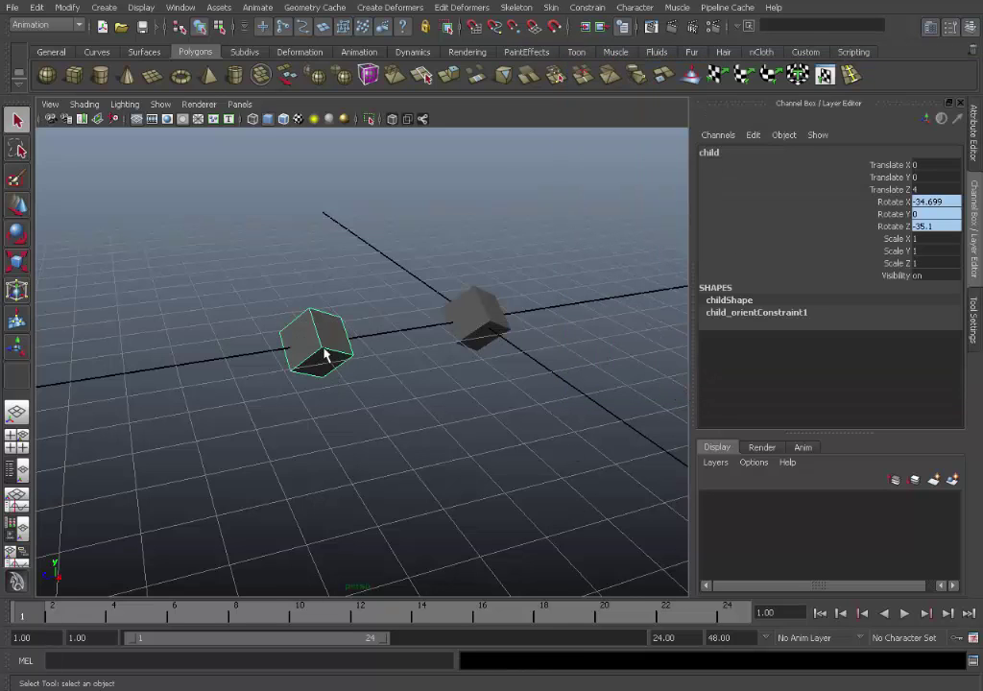
pyautogui.click(475, 318)
pyautogui.click(341, 330)
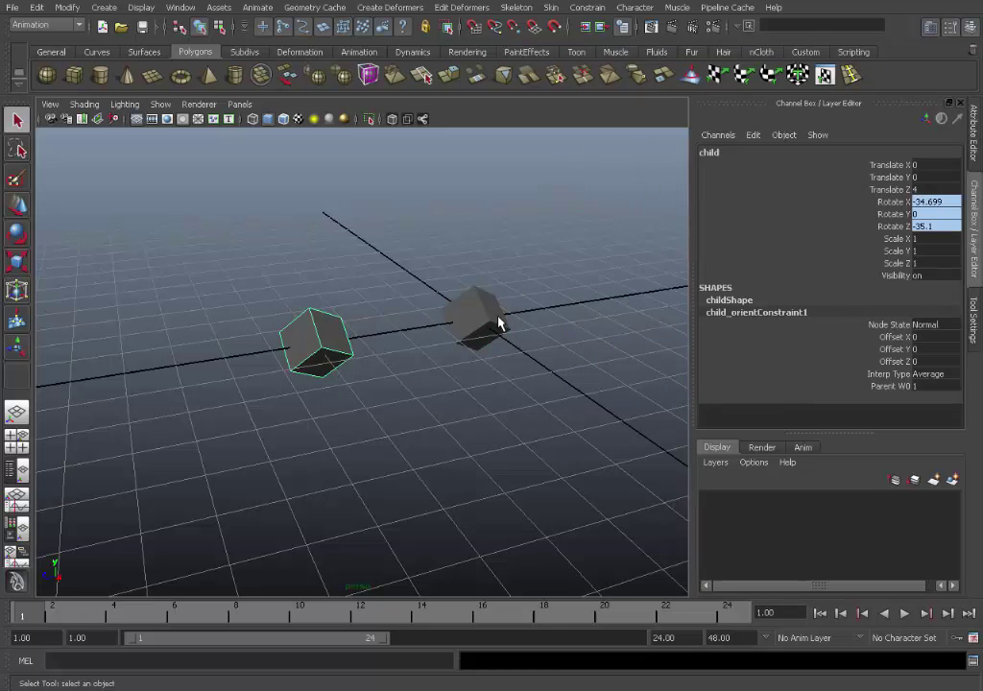
pyautogui.click(500, 324)
pyautogui.click(340, 340)
pyautogui.keyDown('alt'); pyautogui.moveTo(483, 351); pyautogui.dragTo(474, 329); pyautogui.keyUp('alt')
# Step: Rotate the parent cube back toward level, then undo that rotation
pyautogui.click(487, 313)
pyautogui.press('e')
pyautogui.moveTo(472, 278)
pyautogui.mouseDown()
pyautogui.moveTo(490, 268)
pyautogui.moveTo(522, 271)
pyautogui.moveTo(369, 305)
pyautogui.moveTo(457, 292)
pyautogui.mouseUp()
pyautogui.hotkey('ctrl', 'z')
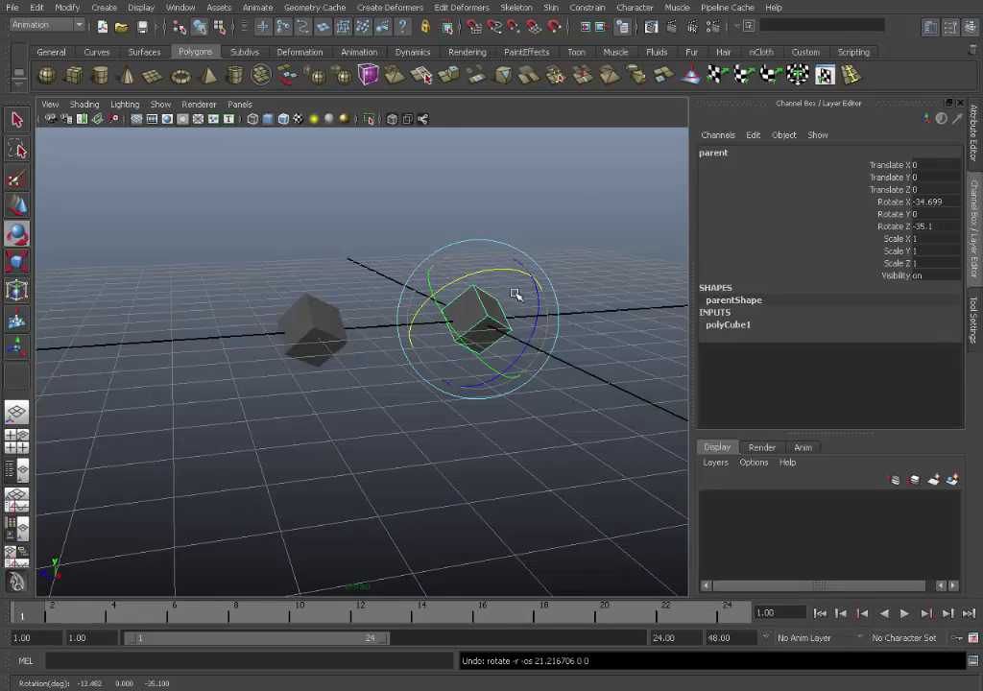
# Step: Return to the Select tool and select the child cube to inspect child_orientConstraint1
pyautogui.press('q')
pyautogui.click(445, 339)
pyautogui.keyDown('alt'); pyautogui.moveTo(446, 340); pyautogui.dragTo(348, 352); pyautogui.keyUp('alt')
pyautogui.click(347, 351)
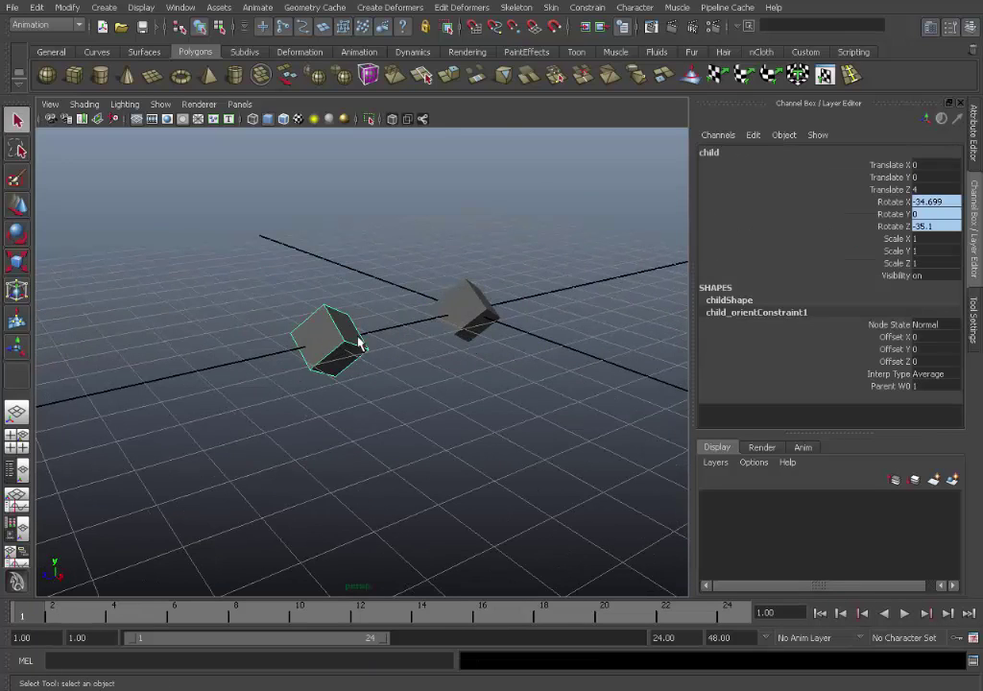
pyautogui.keyDown('alt'); pyautogui.moveTo(467, 341); pyautogui.dragTo(403, 384); pyautogui.keyUp('alt')
# Step: Select child_orientConstraint1 by name and delete it
pyautogui.doubleClick(800, 313)
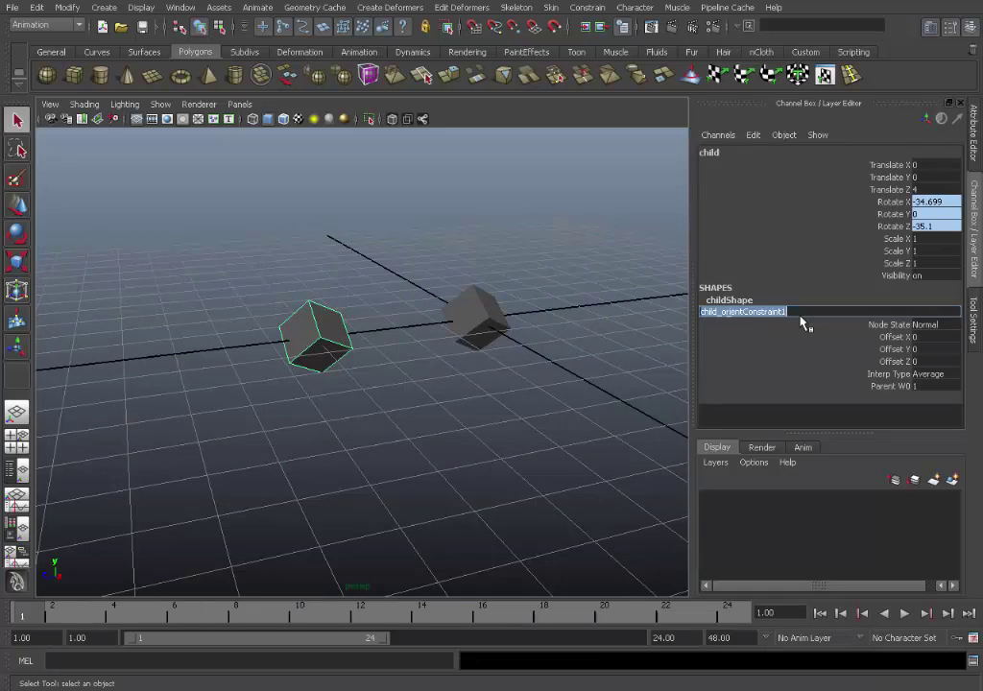
pyautogui.hotkey('ctrl', 'c')
pyautogui.click(791, 26)
pyautogui.hotkey('ctrl', 'v')
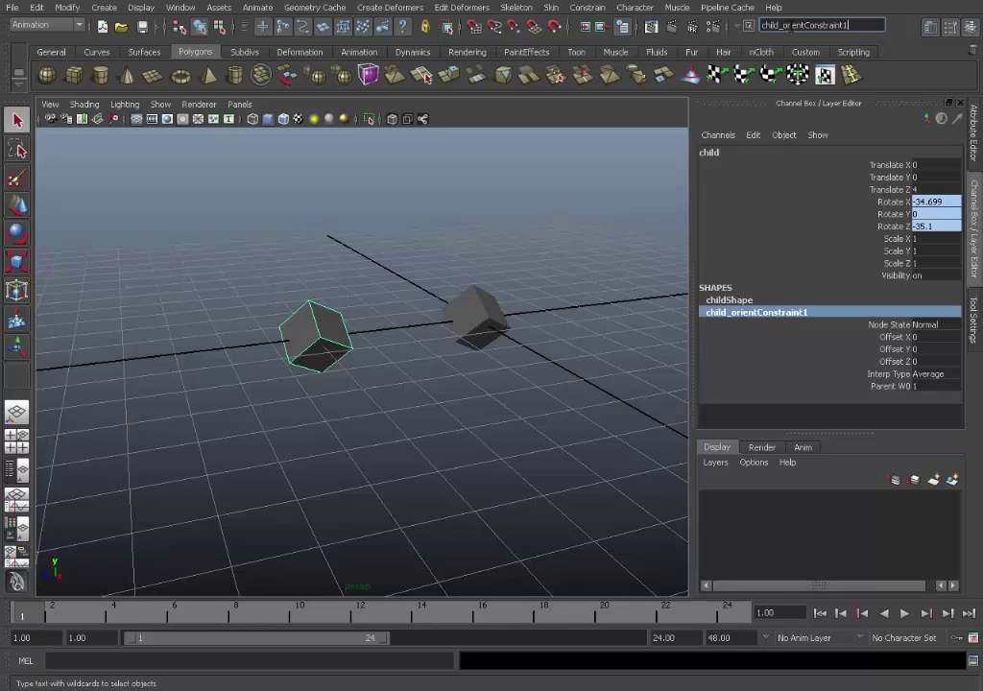
pyautogui.press('Return')
pyautogui.keyDown('alt'); pyautogui.moveTo(470, 307); pyautogui.dragTo(445, 314); pyautogui.keyUp('alt')
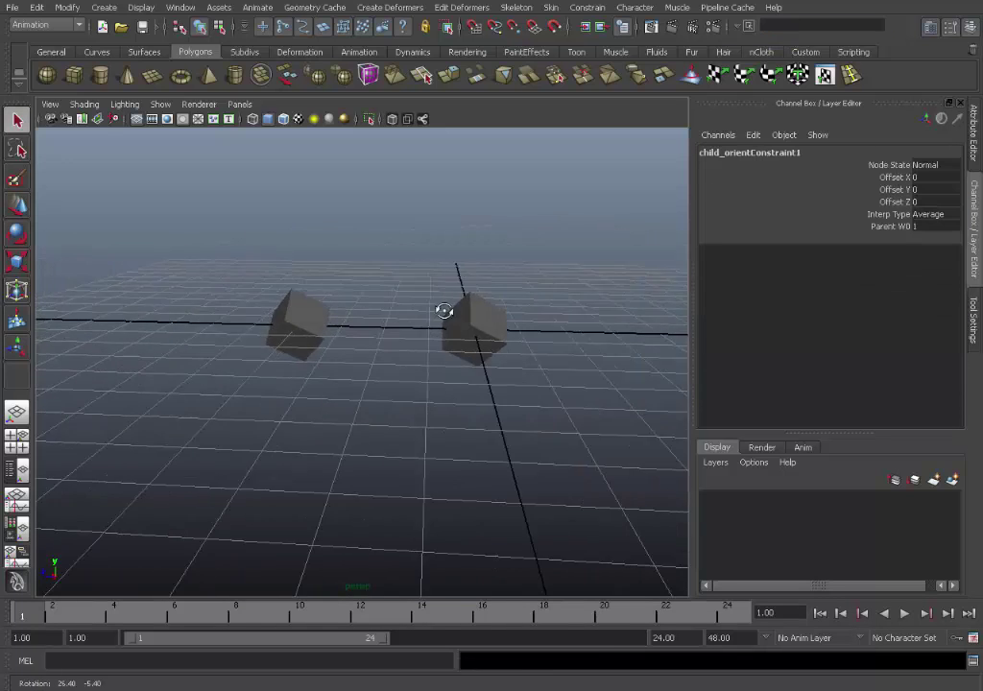
pyautogui.keyDown('alt'); pyautogui.moveTo(445, 313); pyautogui.dragTo(554, 320, button='right'); pyautogui.keyUp('alt')
pyautogui.moveTo(536, 320)
pyautogui.keyDown('alt'); pyautogui.mouseDown()
pyautogui.moveTo(508, 325)
pyautogui.moveTo(544, 319)
pyautogui.mouseUp(); pyautogui.keyUp('alt')
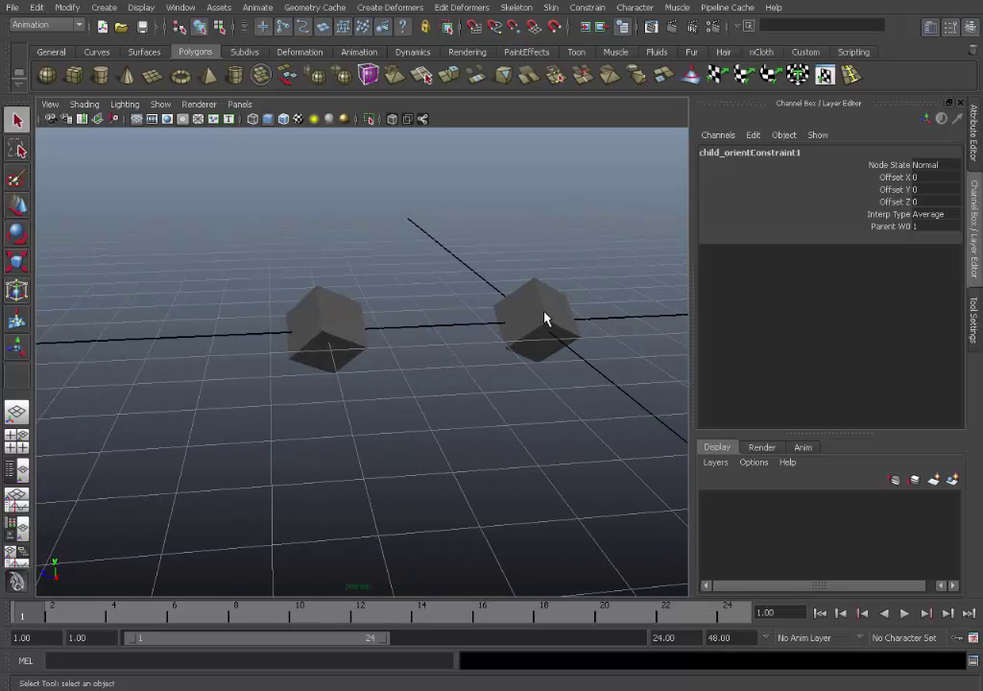
pyautogui.click(544, 318)
# Step: Set Rotate X, Y and Z to 0 for the child and parent cubes
pyautogui.click(351, 339)
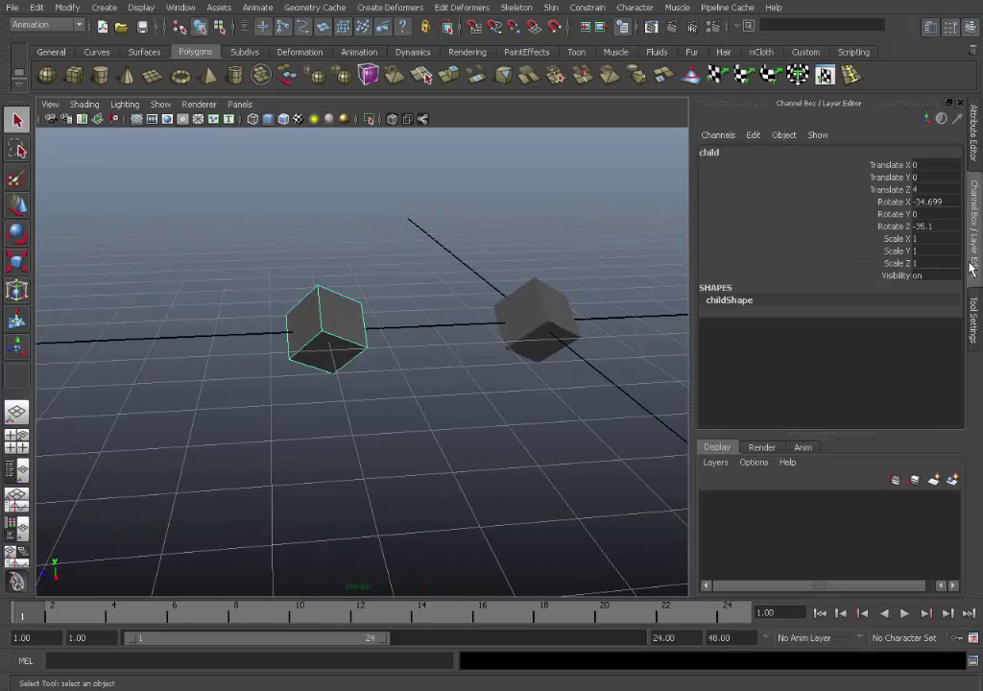
pyautogui.moveTo(955, 203); pyautogui.dragTo(948, 226)
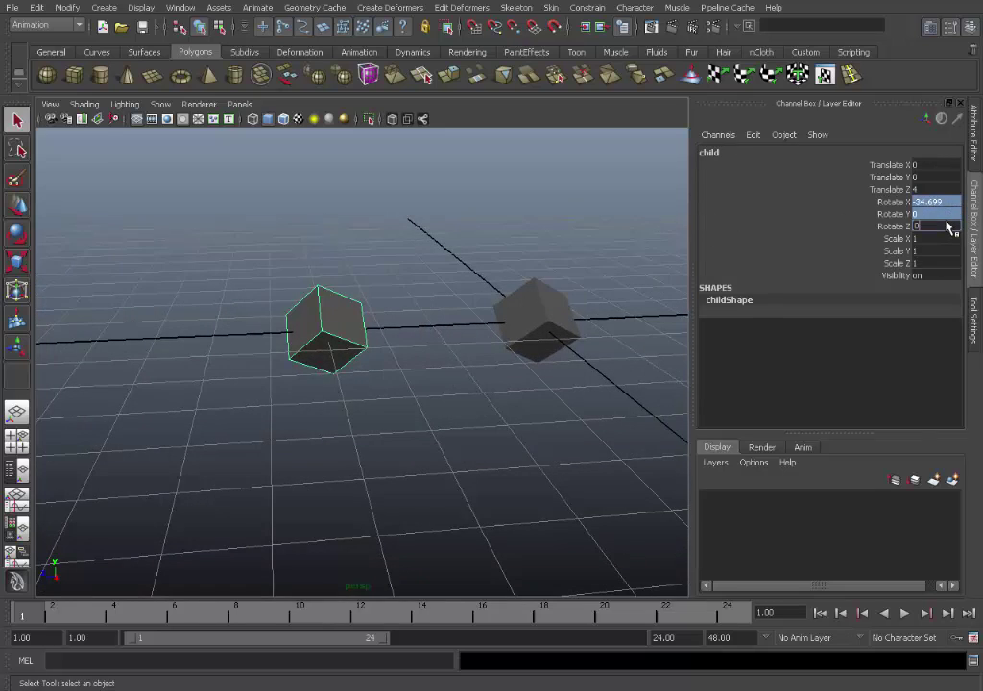
pyautogui.click(520, 324)
pyautogui.moveTo(930, 202); pyautogui.dragTo(928, 225)
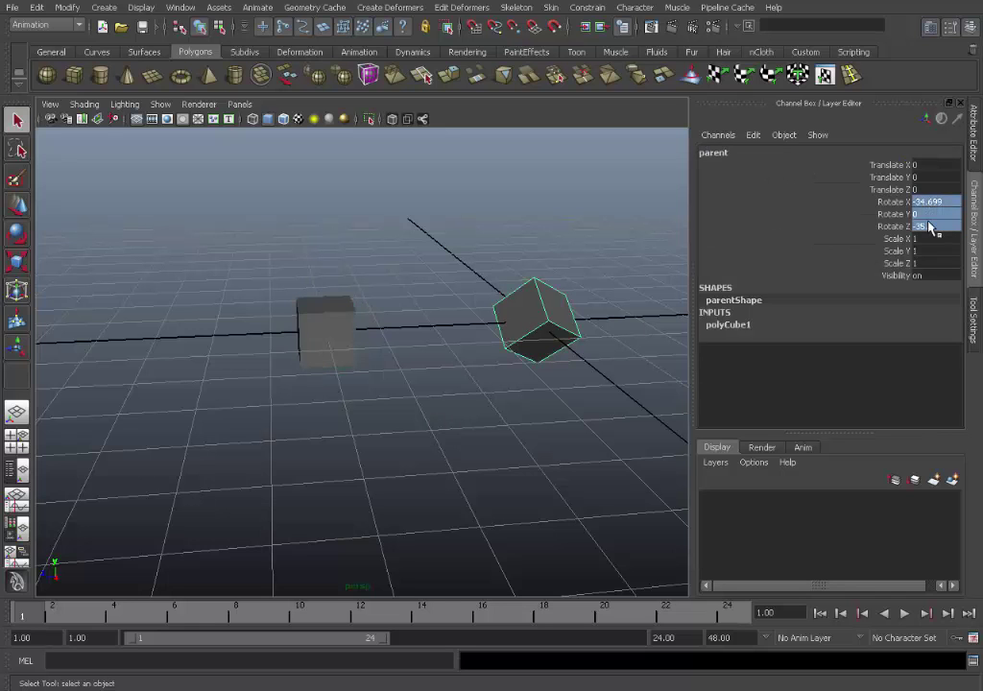
pyautogui.write('0')
pyautogui.press('Return')
pyautogui.click(460, 386)
pyautogui.keyDown('alt'); pyautogui.moveTo(460, 386); pyautogui.dragTo(483, 393); pyautogui.keyUp('alt')
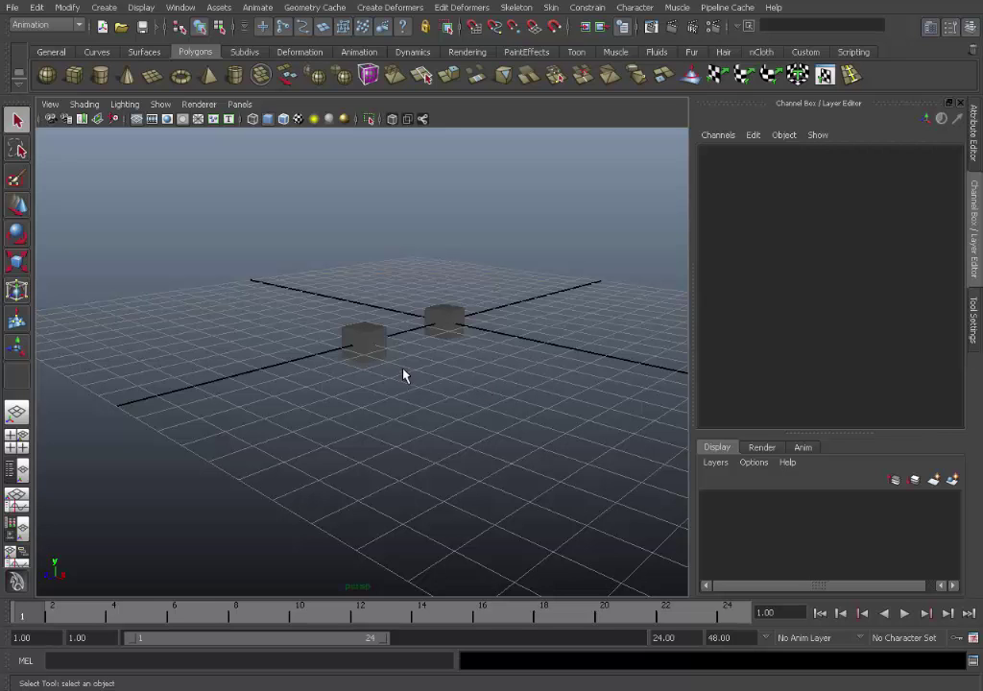
# Step: Slide the child cube along X and duplicate it as child1
pyautogui.click(372, 356)
pyautogui.keyDown('alt'); pyautogui.moveTo(402, 373); pyautogui.dragTo(186, 408); pyautogui.keyUp('alt')
pyautogui.press('w')
pyautogui.hotkey('ctrl', 'd')
# Step: Move the original child cube apart to X 4.93, Z 6.233
pyautogui.click(451, 363)
pyautogui.moveTo(500, 369); pyautogui.dragTo(593, 389)
pyautogui.click(413, 398)
pyautogui.keyDown('alt'); pyautogui.moveTo(413, 398); pyautogui.dragTo(380, 326); pyautogui.keyUp('alt')
pyautogui.click(500, 396)
pyautogui.moveTo(500, 399); pyautogui.dragTo(463, 445)
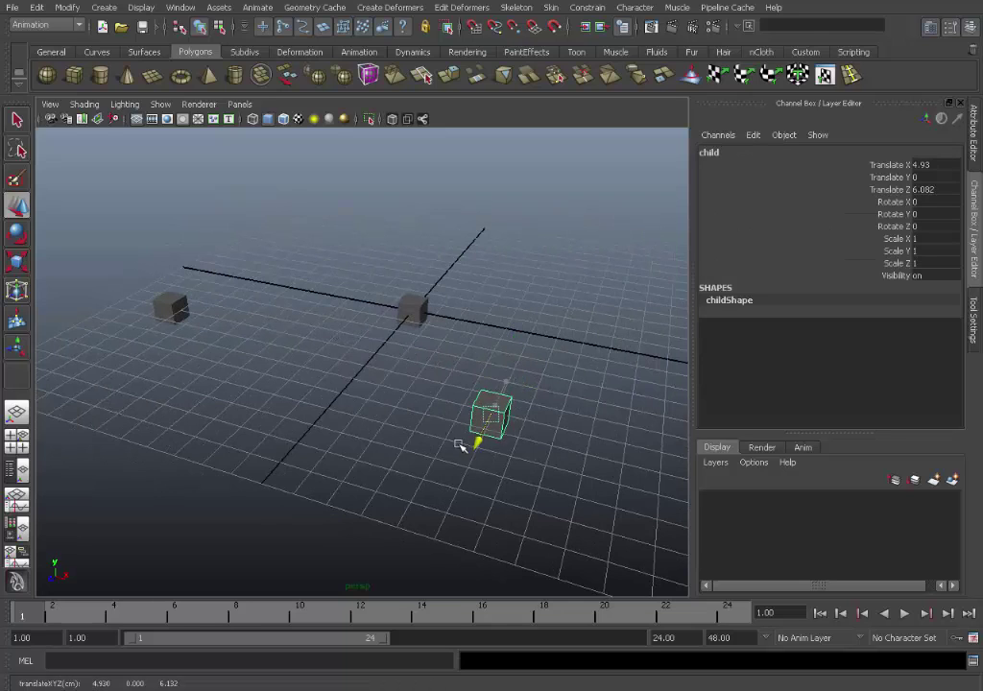
pyautogui.click(463, 446)
# Step: Select child, then child1, then the centre parent cube last
pyautogui.click(403, 311)
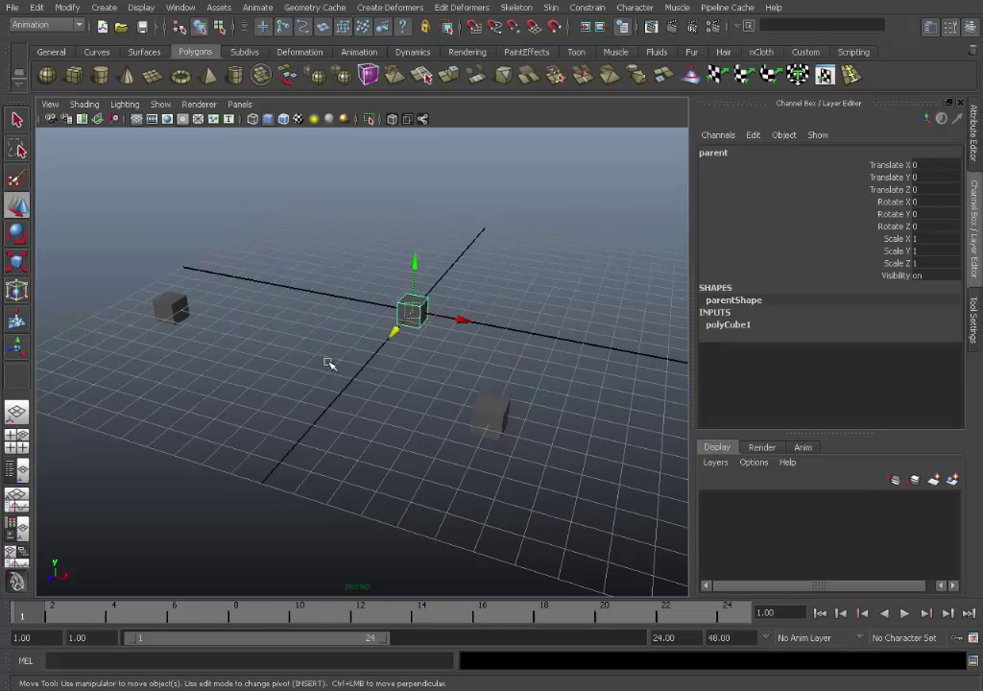
pyautogui.click(185, 312)
pyautogui.click(450, 382)
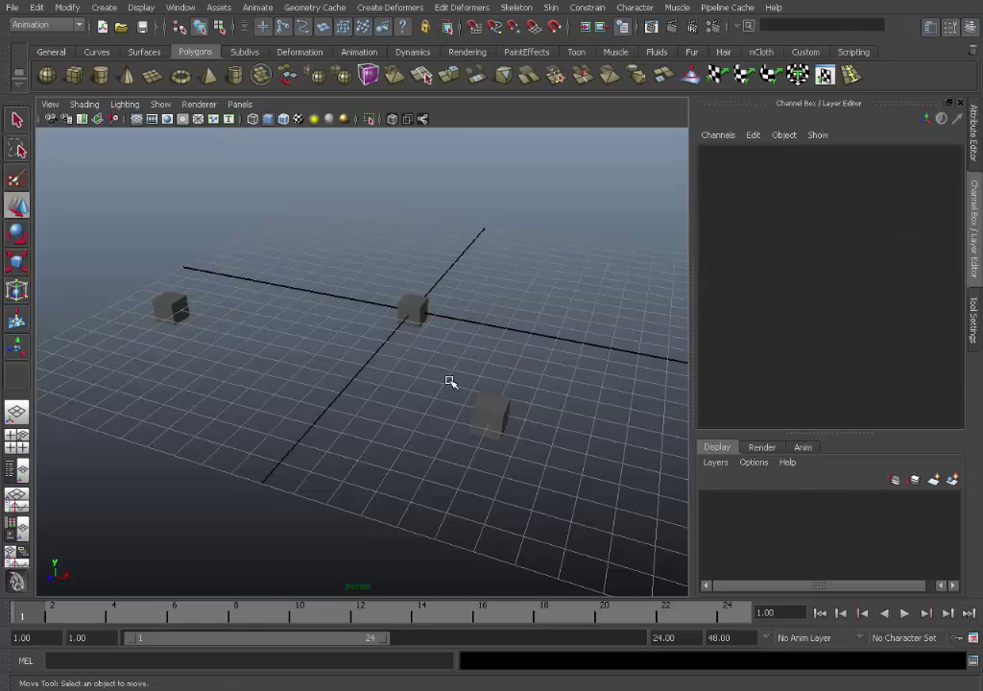
pyautogui.press('q')
pyautogui.click(492, 413)
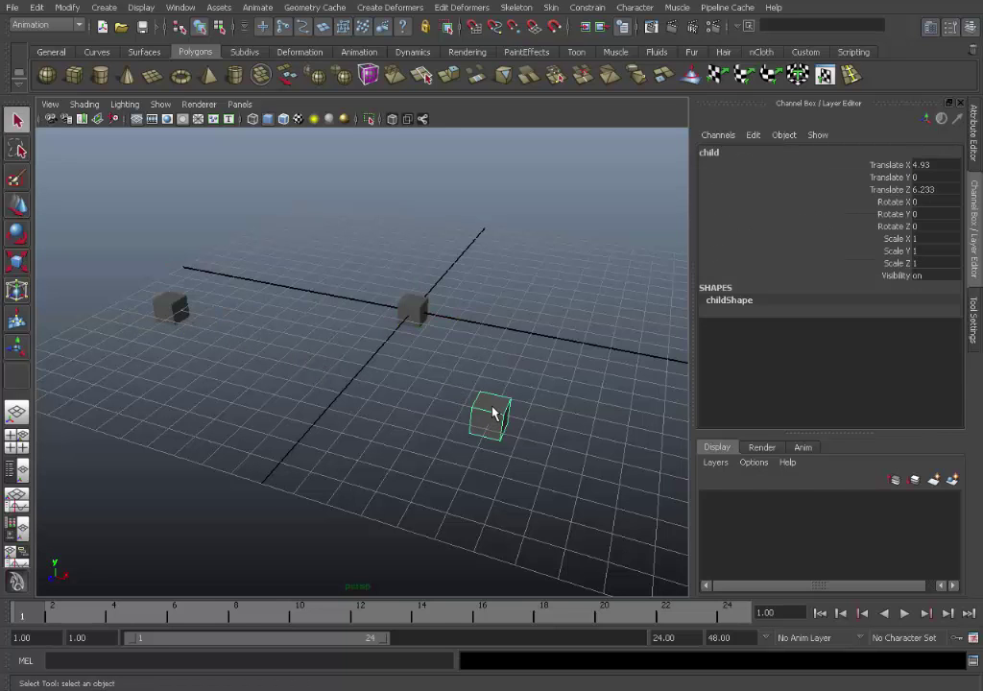
pyautogui.keyDown('shift'); pyautogui.click(172, 312); pyautogui.keyUp('shift')
pyautogui.keyDown('alt'); pyautogui.moveTo(173, 312); pyautogui.dragTo(439, 340); pyautogui.keyUp('alt')
pyautogui.keyDown('alt'); pyautogui.moveTo(391, 437); pyautogui.dragTo(456, 375); pyautogui.keyUp('alt')
pyautogui.click(452, 361)
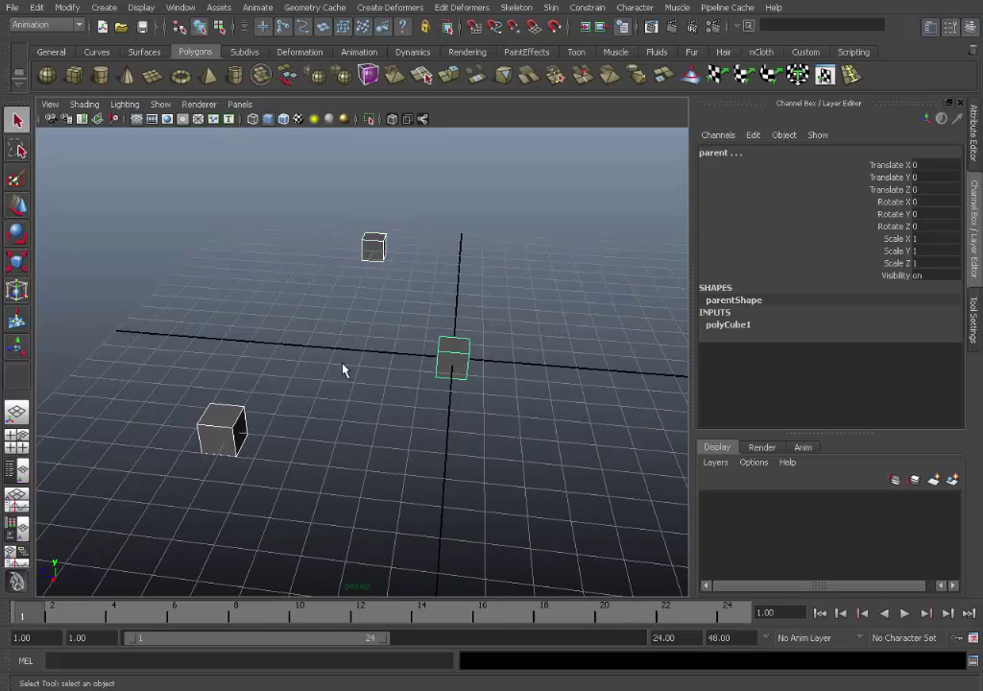
# Step: Point-constrain the parent cube to child and child1 with Maintain offset off
pyautogui.keyDown('alt'); pyautogui.moveTo(344, 369); pyautogui.dragTo(480, 346); pyautogui.keyUp('alt')
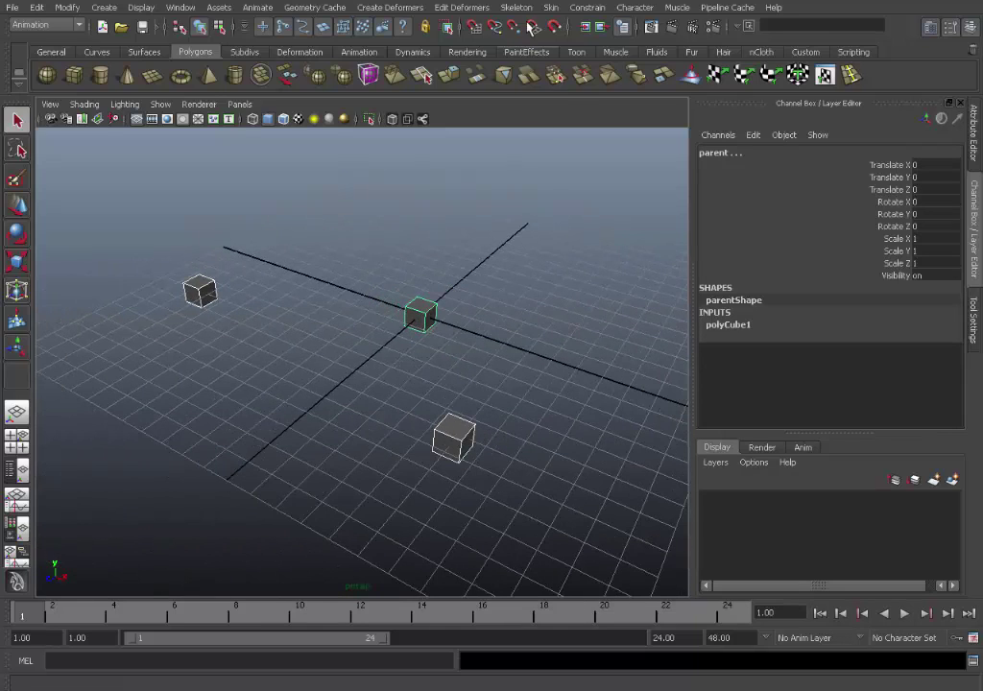
pyautogui.click(587, 7)
pyautogui.click(693, 30)
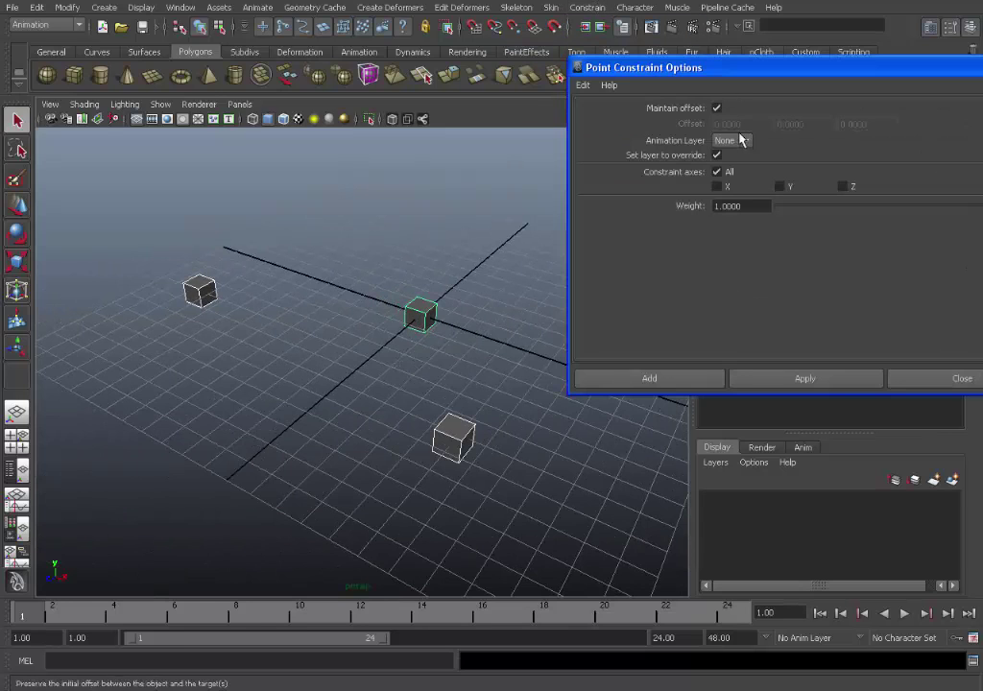
pyautogui.click(717, 110)
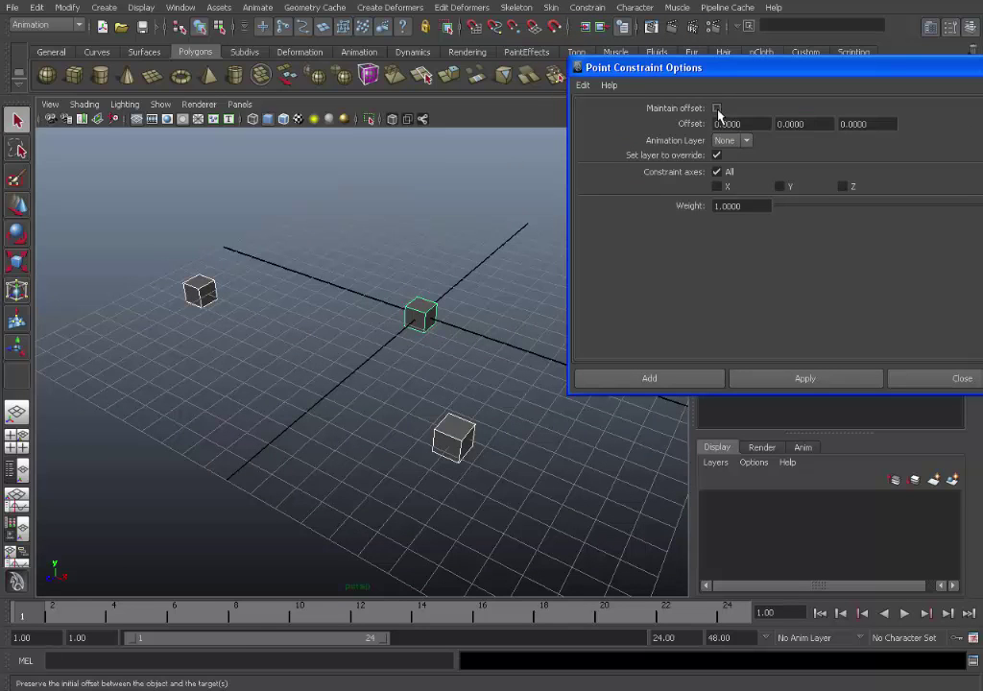
pyautogui.click(640, 380)
# Step: Reselect the centred parent cube and show its point constraint attributes
pyautogui.keyDown('alt'); pyautogui.moveTo(592, 367); pyautogui.dragTo(423, 355); pyautogui.keyUp('alt')
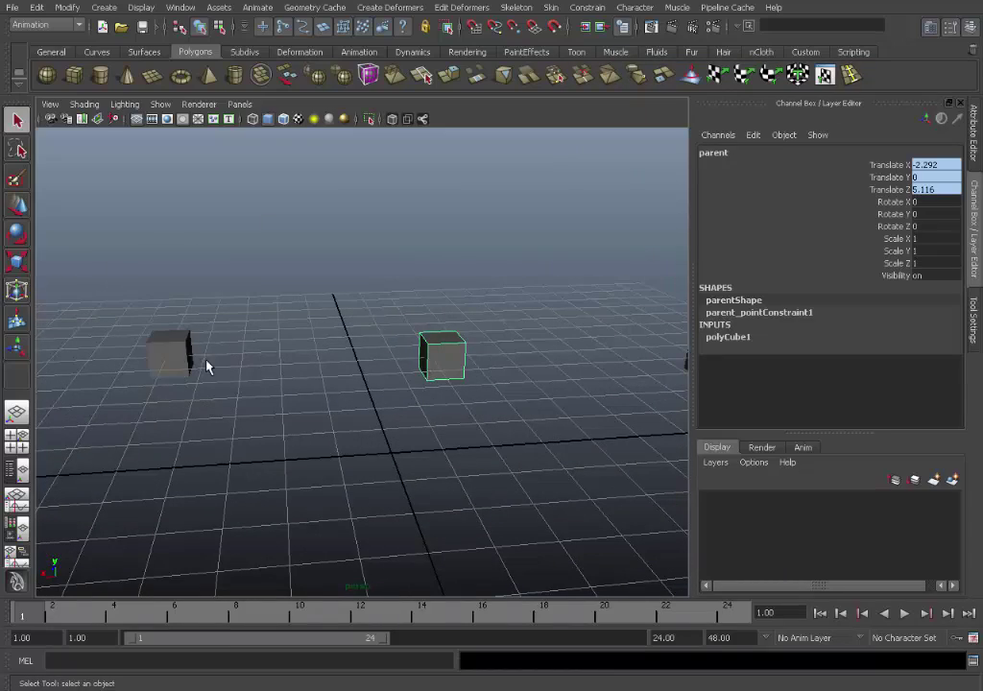
pyautogui.keyDown('alt'); pyautogui.moveTo(221, 355); pyautogui.dragTo(437, 375); pyautogui.keyUp('alt')
pyautogui.click(437, 376)
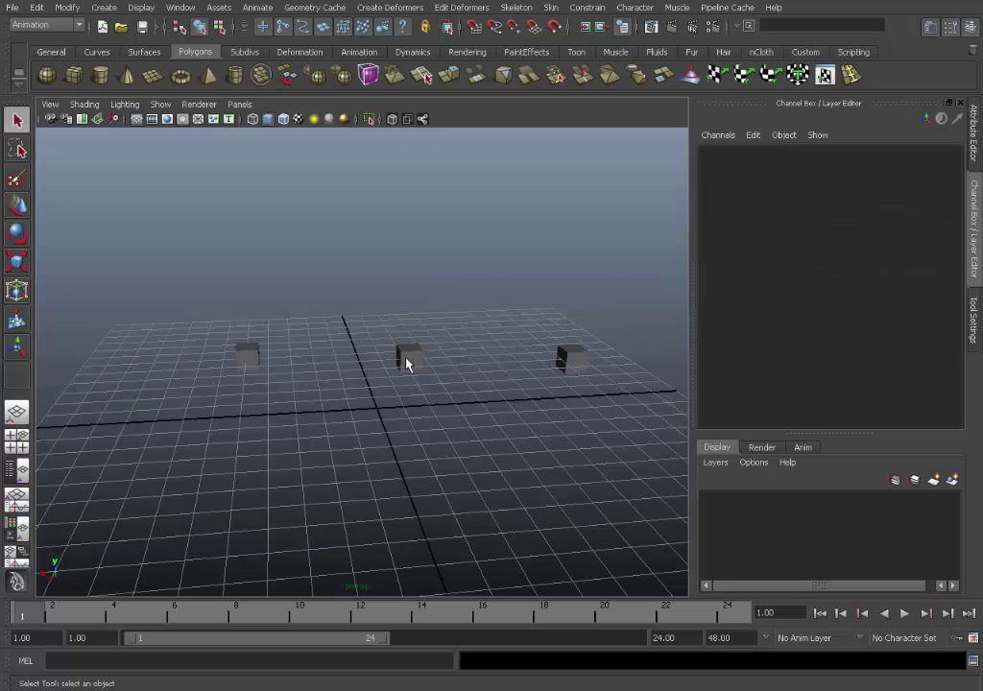
pyautogui.click(406, 358)
pyautogui.click(758, 312)
# Step: Select parent_pointConstraint1 by name, then pick the front child cube
pyautogui.doubleClick(814, 314)
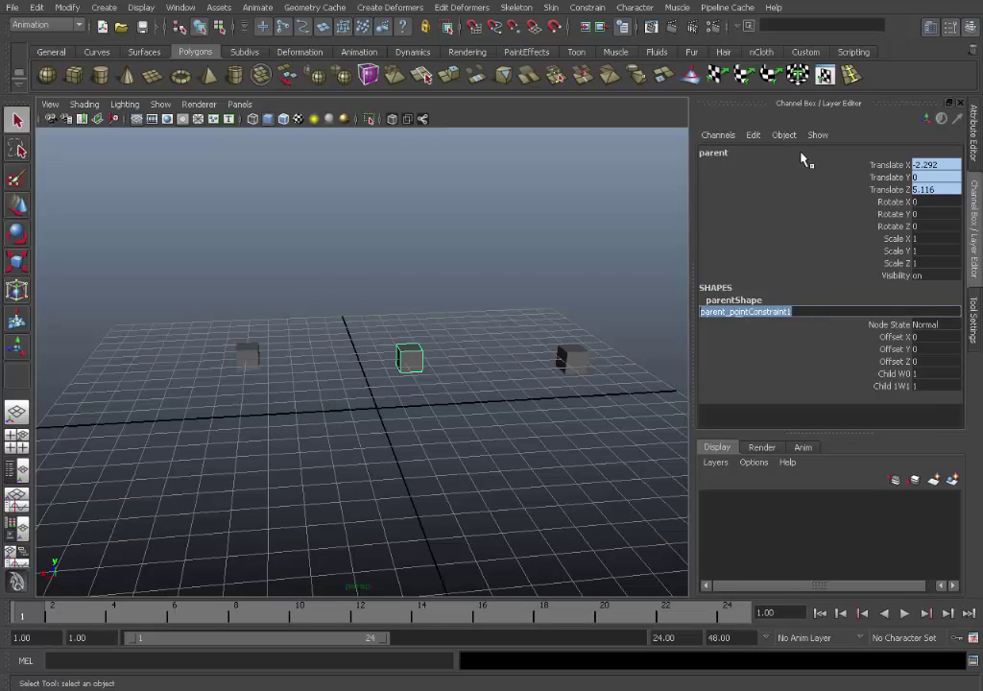
pyautogui.hotkey('ctrl', 'c')
pyautogui.click(815, 25)
pyautogui.hotkey('ctrl', 'v')
pyautogui.press('Return')
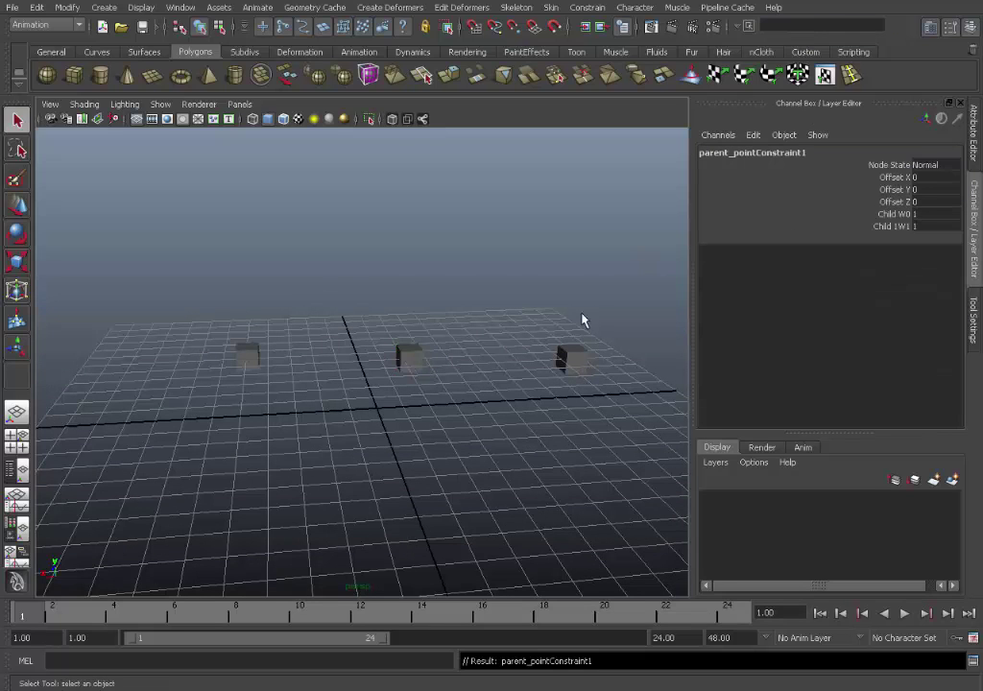
pyautogui.click(533, 336)
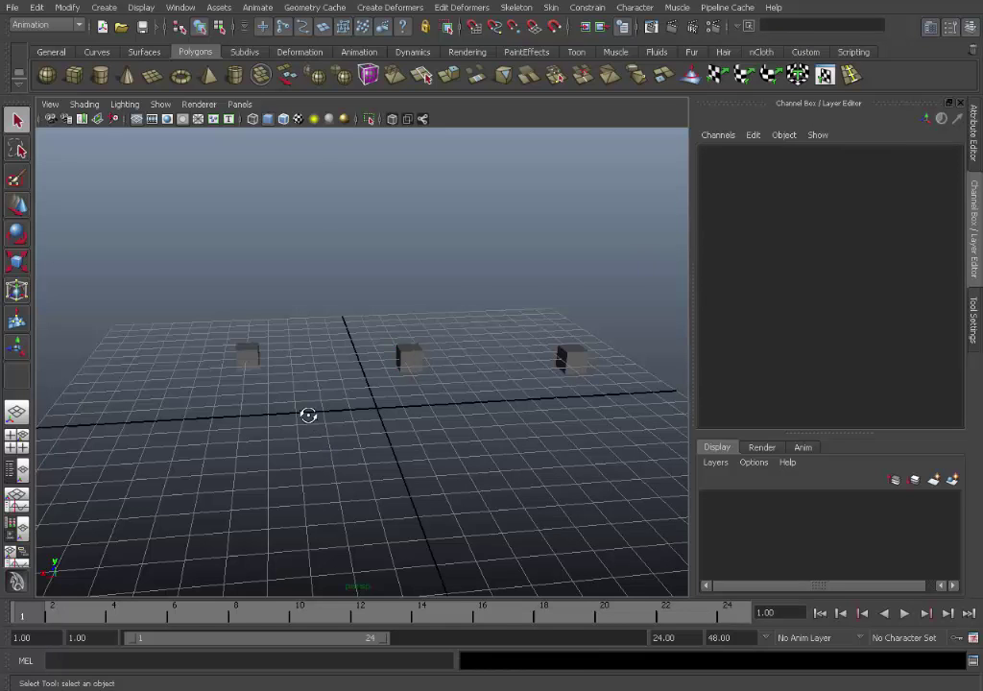
pyautogui.keyDown('alt'); pyautogui.moveTo(309, 415); pyautogui.dragTo(459, 461); pyautogui.keyUp('alt')
pyautogui.click(459, 462)
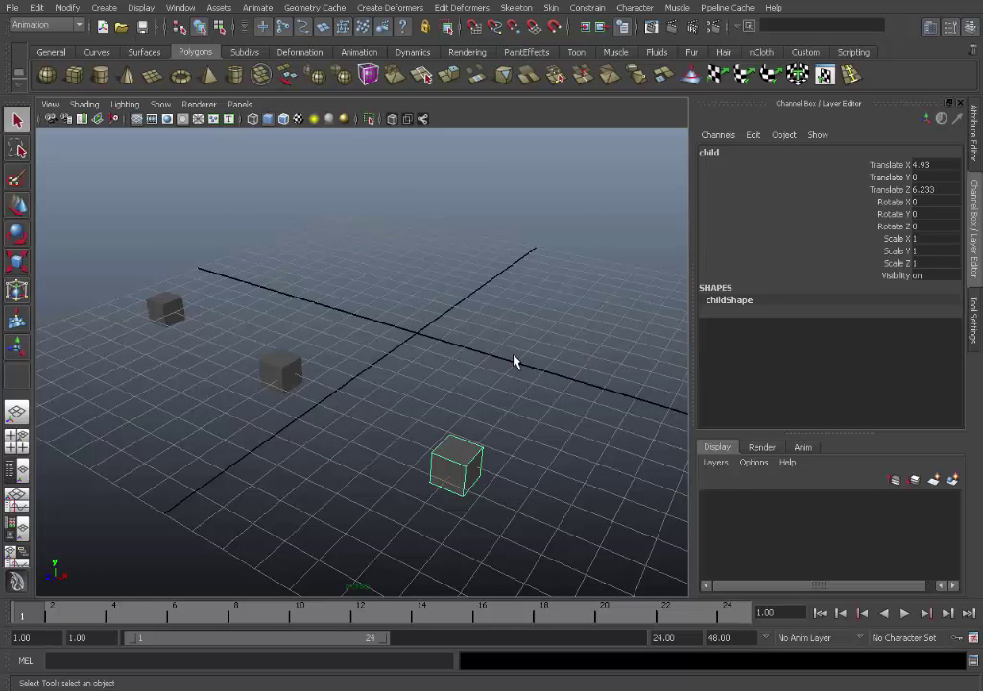
pyautogui.keyDown('alt'); pyautogui.moveTo(544, 361); pyautogui.dragTo(471, 457); pyautogui.keyUp('alt')
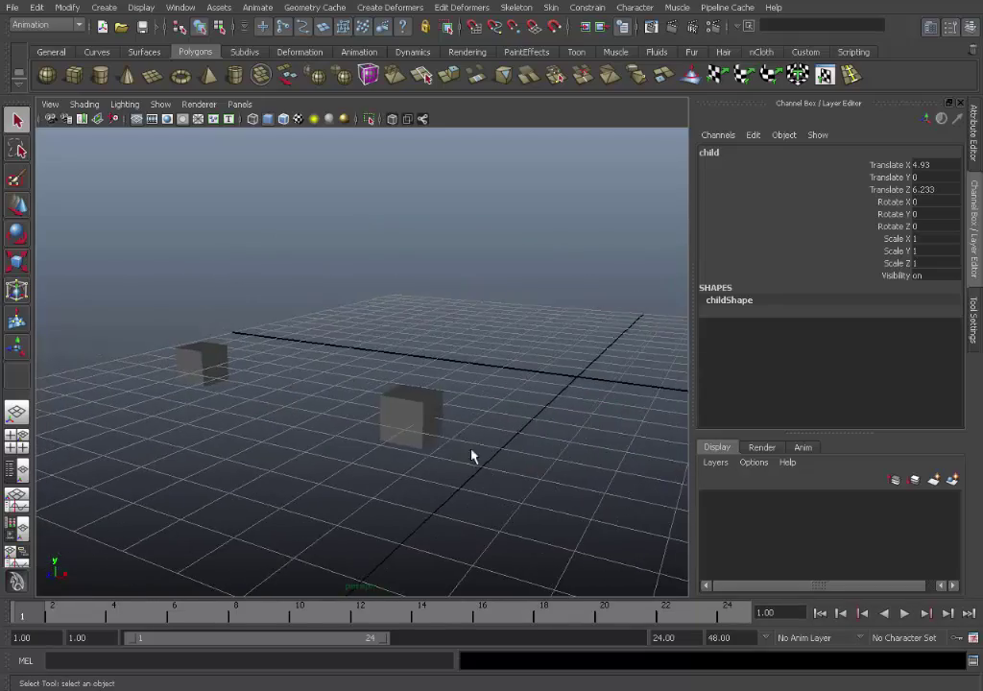
pyautogui.click(423, 405)
pyautogui.keyDown('alt'); pyautogui.moveTo(423, 404); pyautogui.dragTo(391, 402); pyautogui.keyUp('alt')
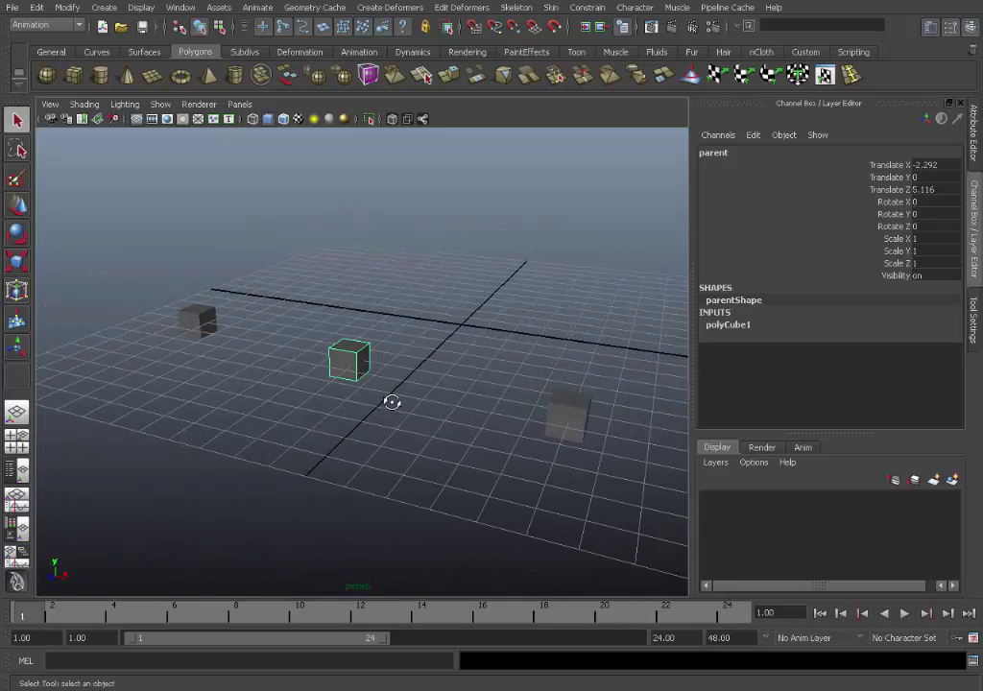